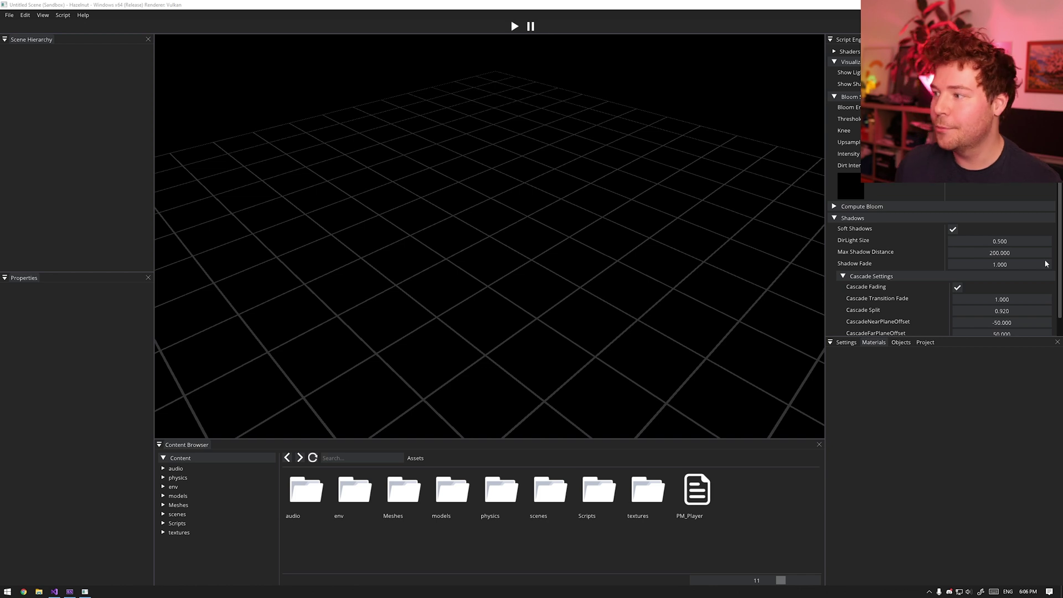
Step: Dock the Scene Renderer panel in its own area below the Script Engine panel and make it taller
{"action": "left_click_drag", "start_coordinate": [886, 39], "coordinate": [941, 209]}
{"action": "left_click_drag", "start_coordinate": [912, 334], "coordinate": [910, 392]}
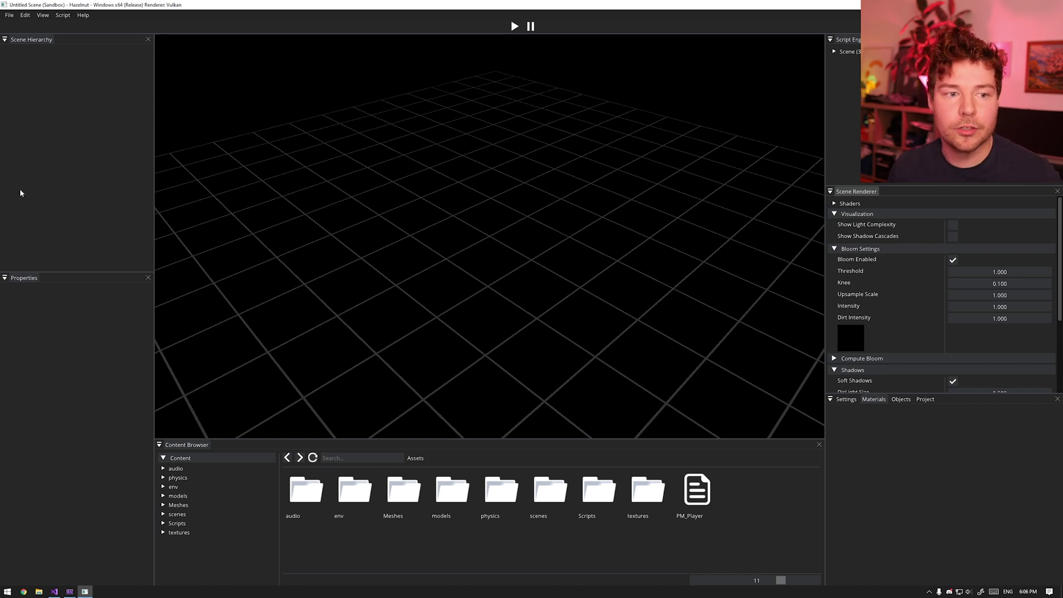
{"action": "left_click", "coordinate": [86, 182]}
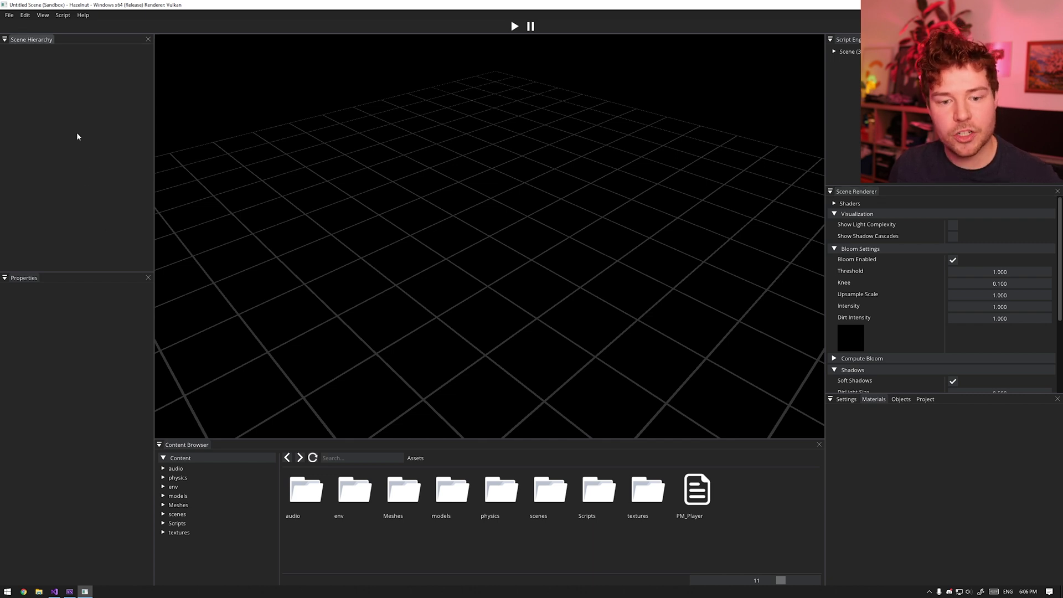
Step: Place the Cube and Plane meshes from the Meshes/Default folder in the scene and switch to the scale gizmo
{"action": "double_click", "coordinate": [403, 490]}
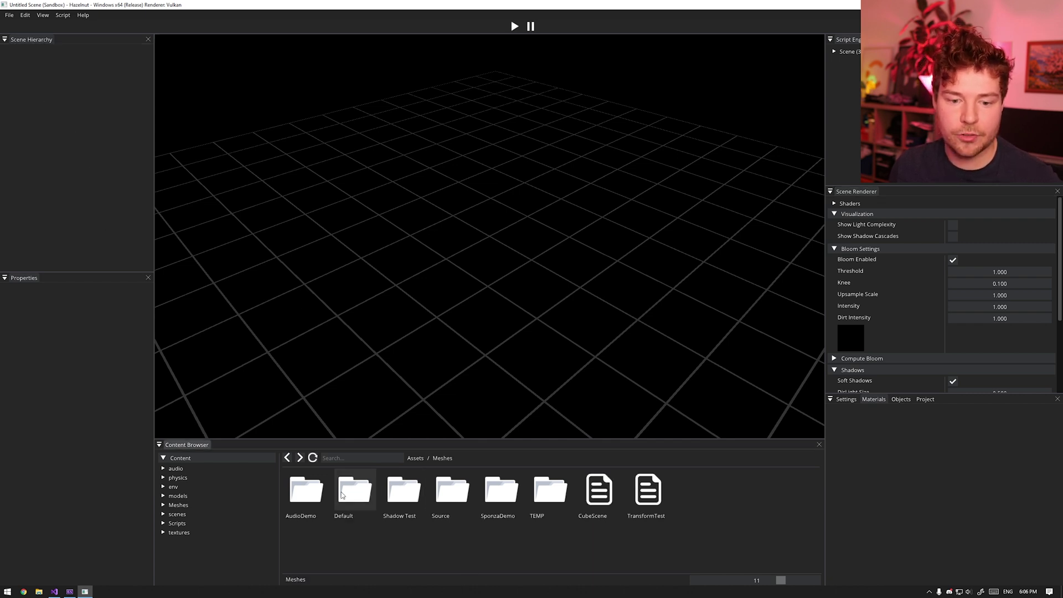
{"action": "double_click", "coordinate": [357, 495]}
{"action": "left_click_drag", "start_coordinate": [345, 494], "coordinate": [490, 97]}
{"action": "left_click_drag", "start_coordinate": [404, 490], "coordinate": [806, 241]}
{"action": "key", "text": "r"}
{"action": "scroll", "coordinate": [806, 241], "scroll_direction": "down", "scroll_amount": 5}
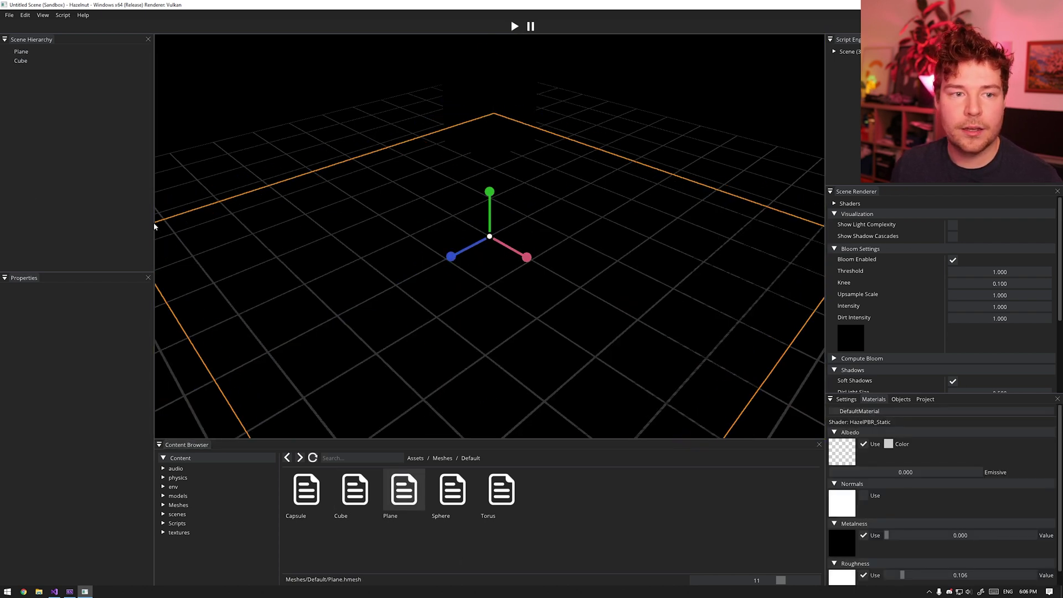
Step: Create a directional light in the scene and hide the viewport grid
{"action": "right_click", "coordinate": [69, 146]}
{"action": "mouse_move", "coordinate": [83, 148]}
{"action": "left_click", "coordinate": [124, 178]}
{"action": "right_click_drag", "start_coordinate": [319, 130], "coordinate": [55, 158]}
{"action": "key", "text": "ctrl+g"}
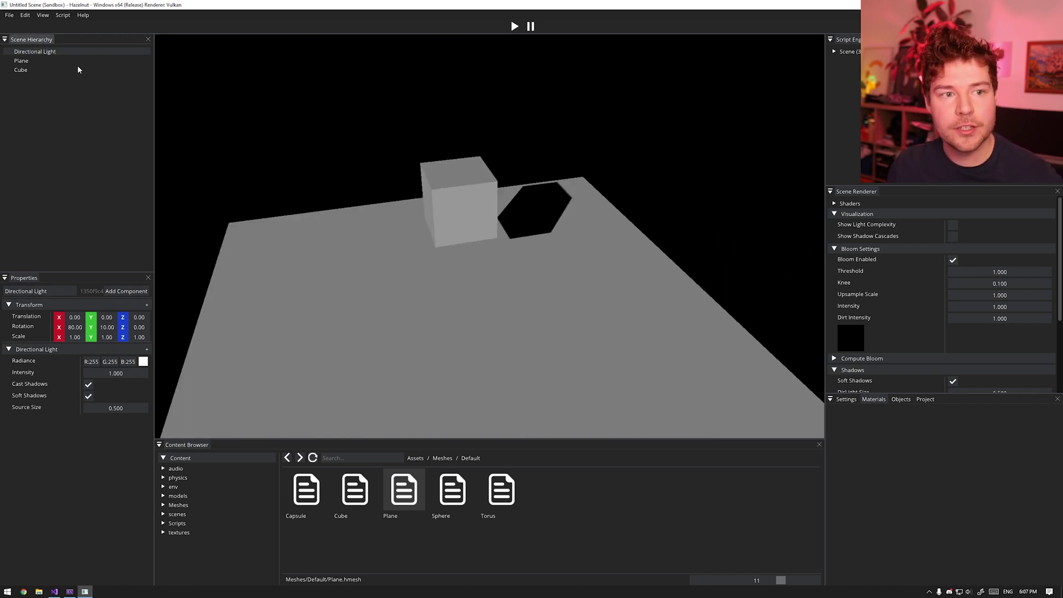
Step: Try an intensity of 3.3 on the directional light, inspect the glow on the cube, and reset the intensity to 1
{"action": "left_click_drag", "start_coordinate": [110, 373], "coordinate": [120, 374]}
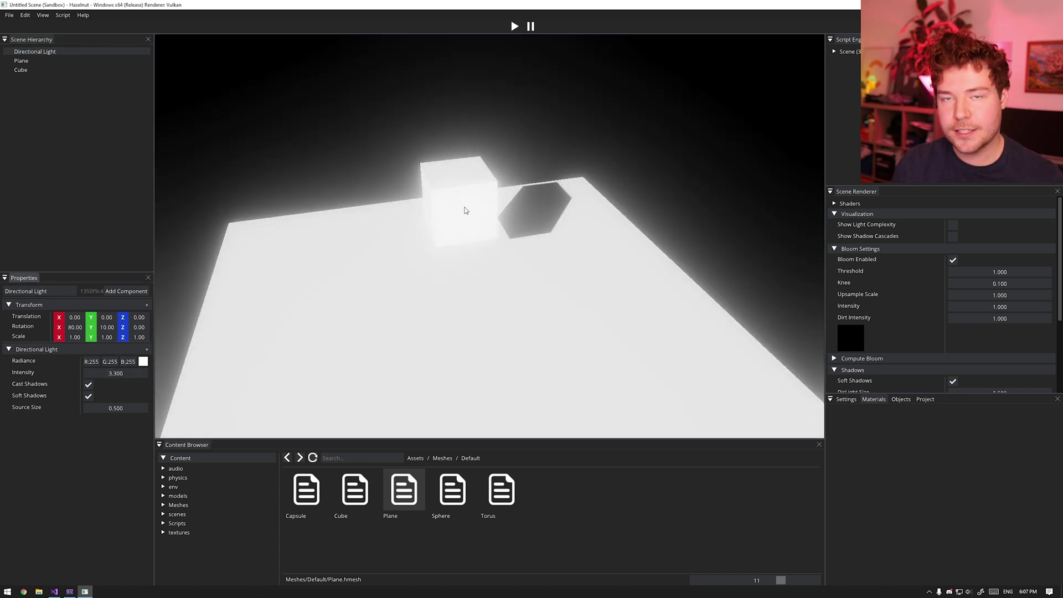
{"action": "left_click_drag", "start_coordinate": [465, 207], "coordinate": [410, 210], "text": "alt"}
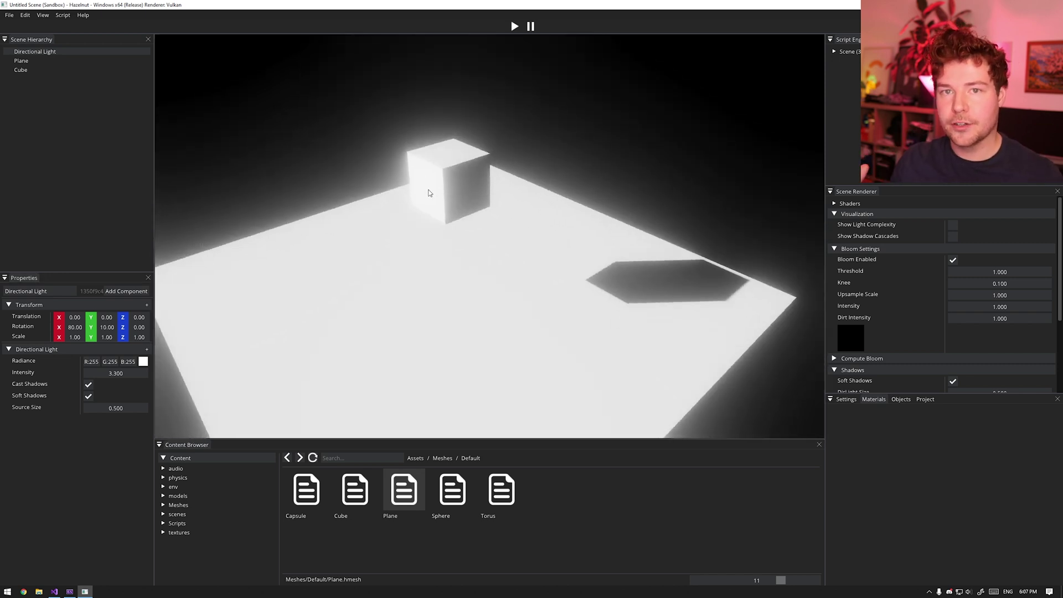
{"action": "double_click", "coordinate": [132, 373]}
{"action": "type", "text": "1"}
{"action": "key", "text": "Return"}
Step: Create a point light with a radius of 2.2 and place it beside the cube at about X -1.35, Y 2.55
{"action": "right_click", "coordinate": [11, 173]}
{"action": "mouse_move", "coordinate": [22, 176]}
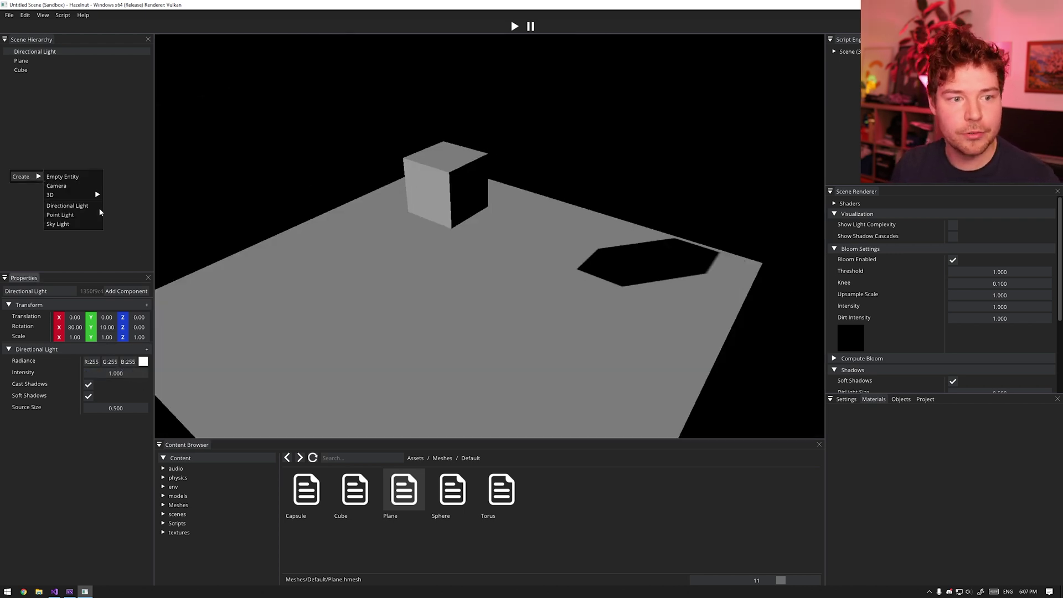
{"action": "left_click", "coordinate": [61, 214]}
{"action": "left_click_drag", "start_coordinate": [526, 228], "coordinate": [375, 293], "text": "alt"}
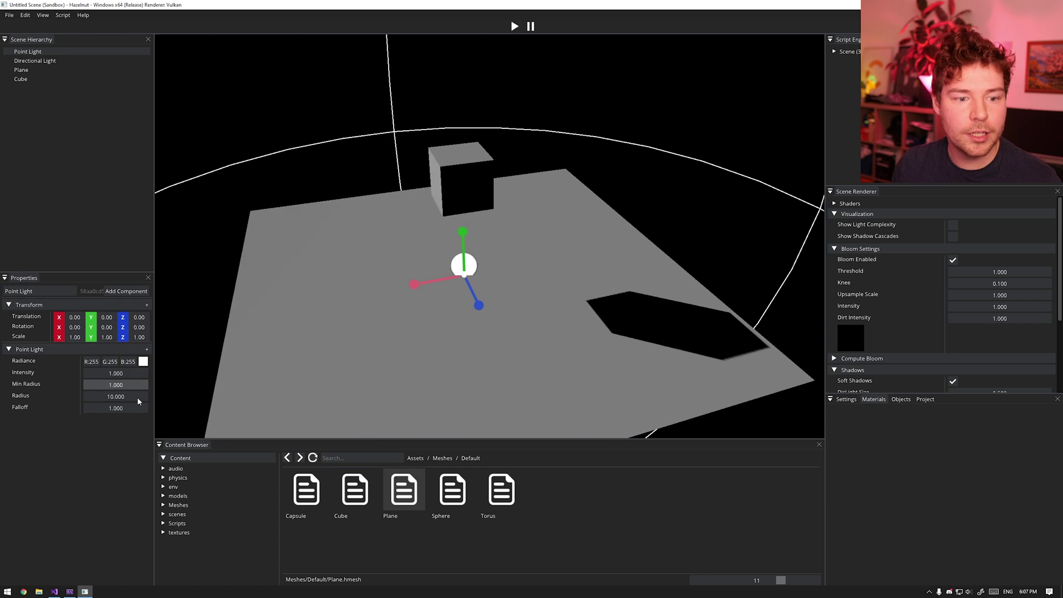
{"action": "left_click_drag", "start_coordinate": [138, 396], "coordinate": [100, 398]}
{"action": "left_click_drag", "start_coordinate": [430, 253], "coordinate": [354, 139]}
Step: Make the point light pure red and raise its intensity to 2.5 and its radius to 5.5
{"action": "left_click", "coordinate": [143, 361]}
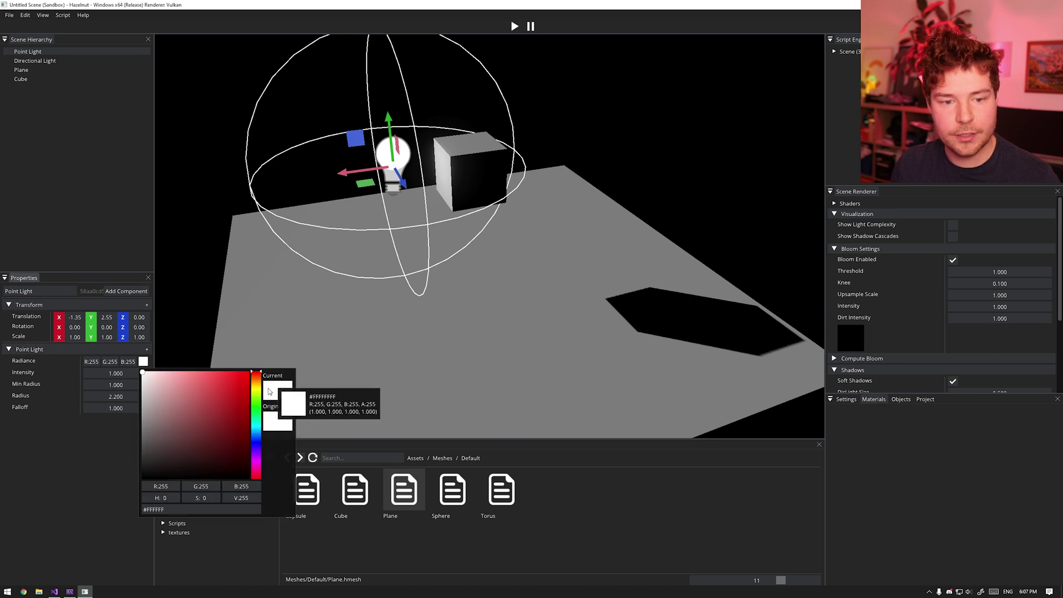
{"action": "left_click_drag", "start_coordinate": [237, 388], "coordinate": [268, 353]}
{"action": "left_click", "coordinate": [132, 429]}
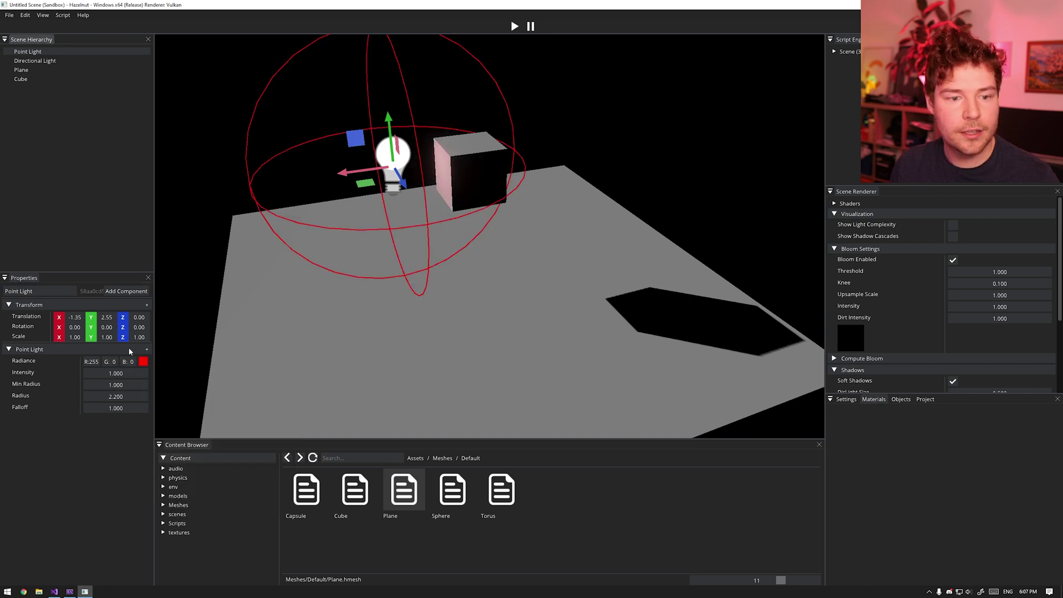
{"action": "left_click_drag", "start_coordinate": [114, 373], "coordinate": [141, 396]}
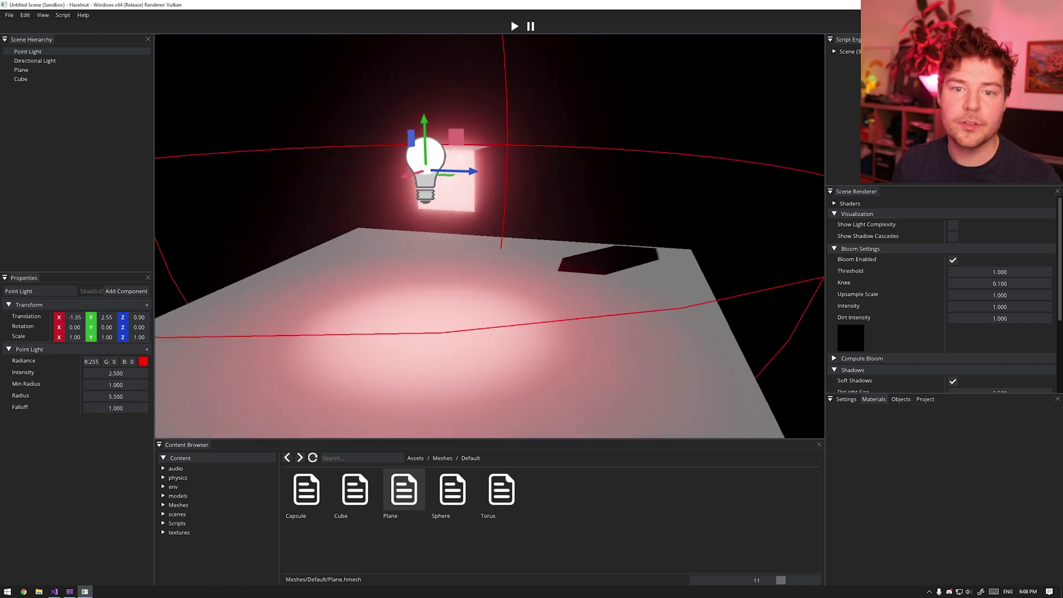
Step: Duplicate the red point light and move the copy along the X axis to about 1.07
{"action": "right_click_drag", "start_coordinate": [486, 144], "coordinate": [358, 172]}
{"action": "key", "text": "ctrl+d"}
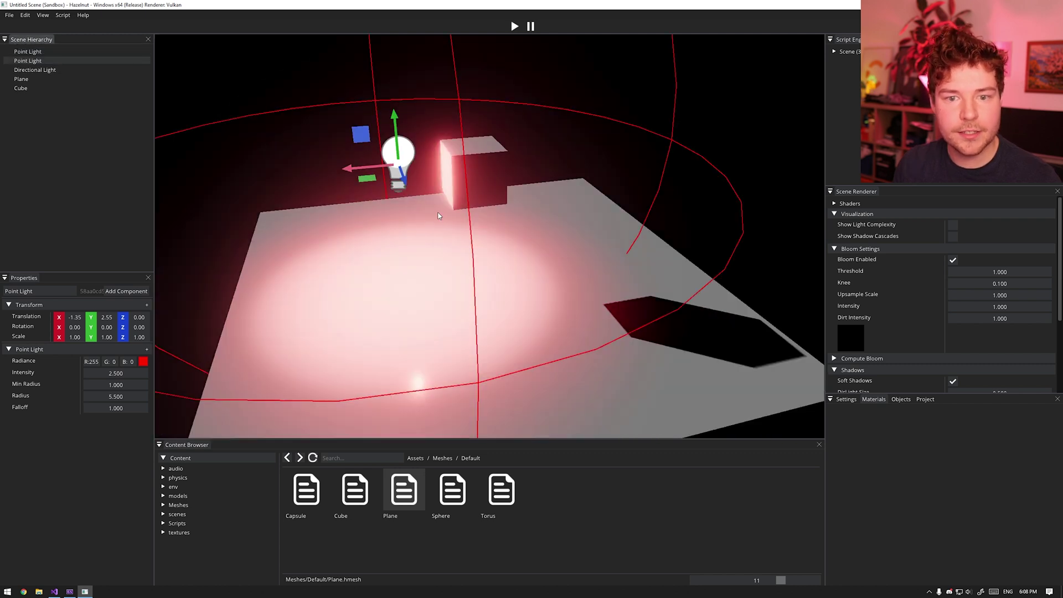
{"action": "left_click_drag", "start_coordinate": [359, 172], "coordinate": [487, 160]}
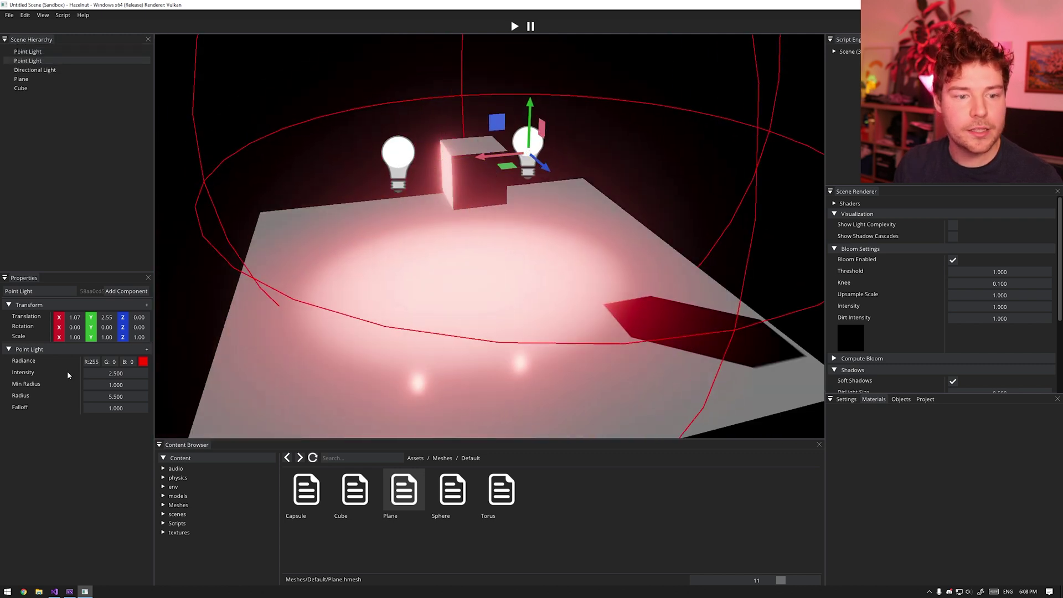
Step: Try green #25FF00 as the duplicated point light's radiance and settle on blue #0045FF
{"action": "left_click", "coordinate": [142, 361]}
{"action": "left_click_drag", "start_coordinate": [256, 461], "coordinate": [256, 404]}
{"action": "left_click", "coordinate": [222, 378]}
{"action": "right_click_drag", "start_coordinate": [290, 166], "coordinate": [531, 200]}
{"action": "left_click", "coordinate": [144, 361]}
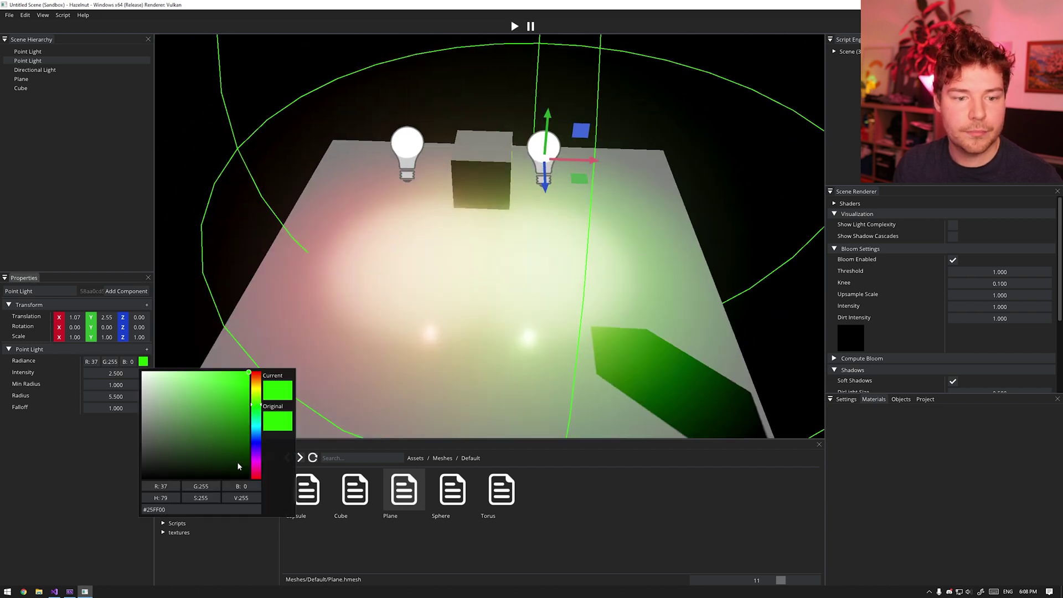
{"action": "left_click", "coordinate": [260, 445]}
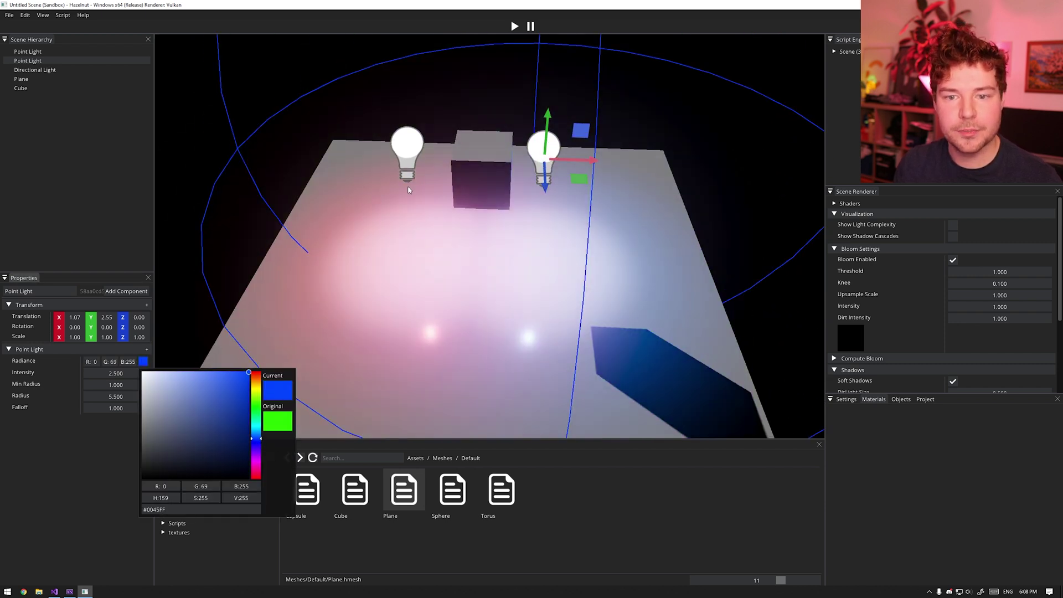
Step: Move the blue point light above the cube to about X -0.50, Y 3.74
{"action": "right_click_drag", "start_coordinate": [280, 318], "coordinate": [462, 216]}
{"action": "left_click_drag", "start_coordinate": [499, 122], "coordinate": [413, 61]}
{"action": "right_click_drag", "start_coordinate": [412, 61], "coordinate": [595, 209]}
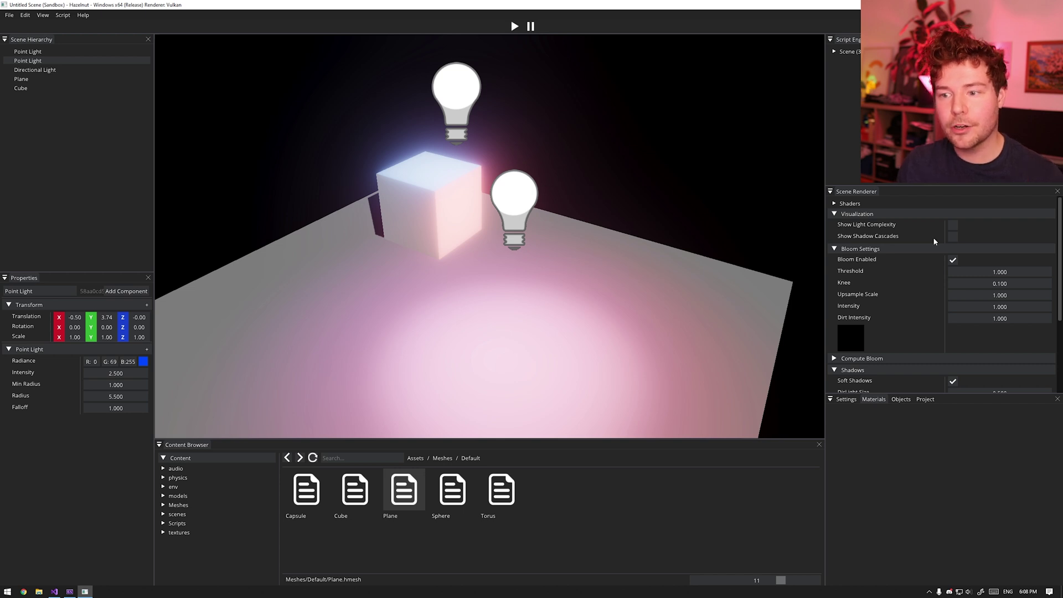
Step: Toggle bloom off and on to compare the lit scene with and without the effect
{"action": "left_click", "coordinate": [953, 260]}
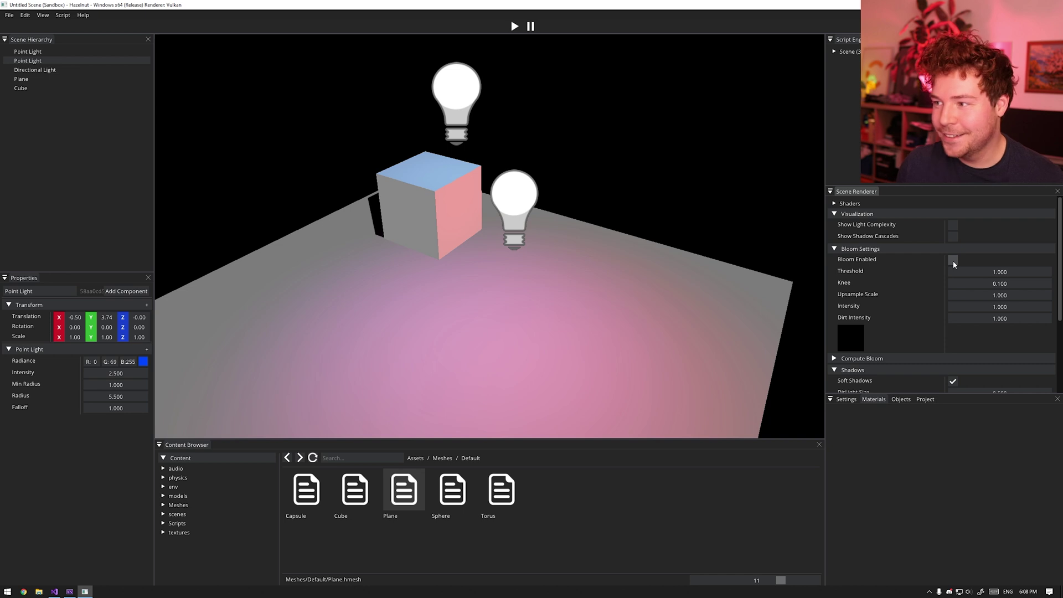
{"action": "left_click", "coordinate": [952, 260]}
{"action": "left_click", "coordinate": [952, 260]}
{"action": "left_click", "coordinate": [952, 260]}
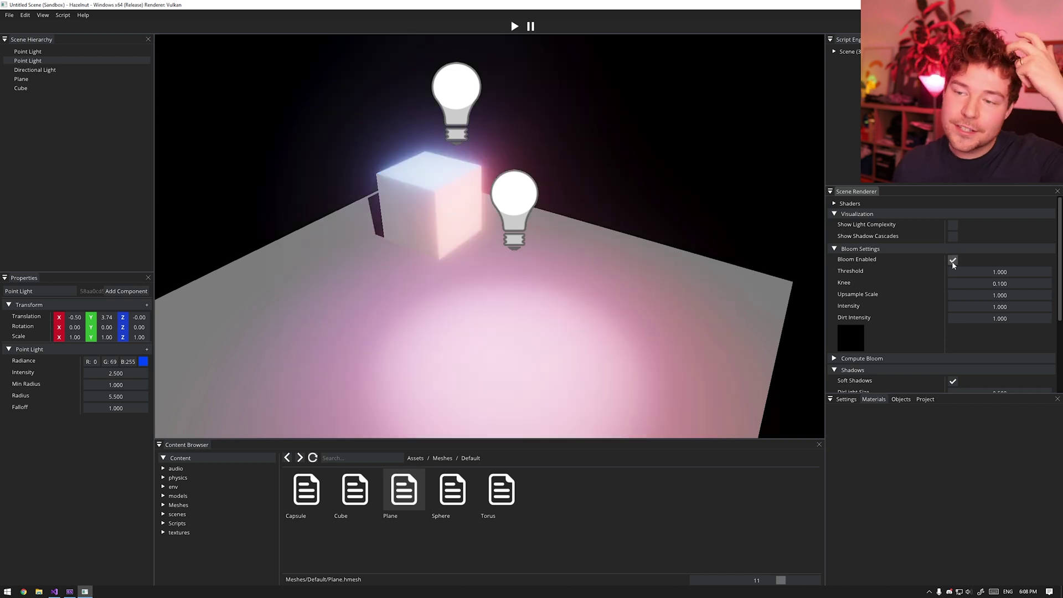
Step: Test bloom thresholds of 0.3 and 2.2 on the scene and reset the threshold to 1
{"action": "left_click", "coordinate": [993, 270]}
{"action": "left_click_drag", "start_coordinate": [993, 270], "coordinate": [989, 271]}
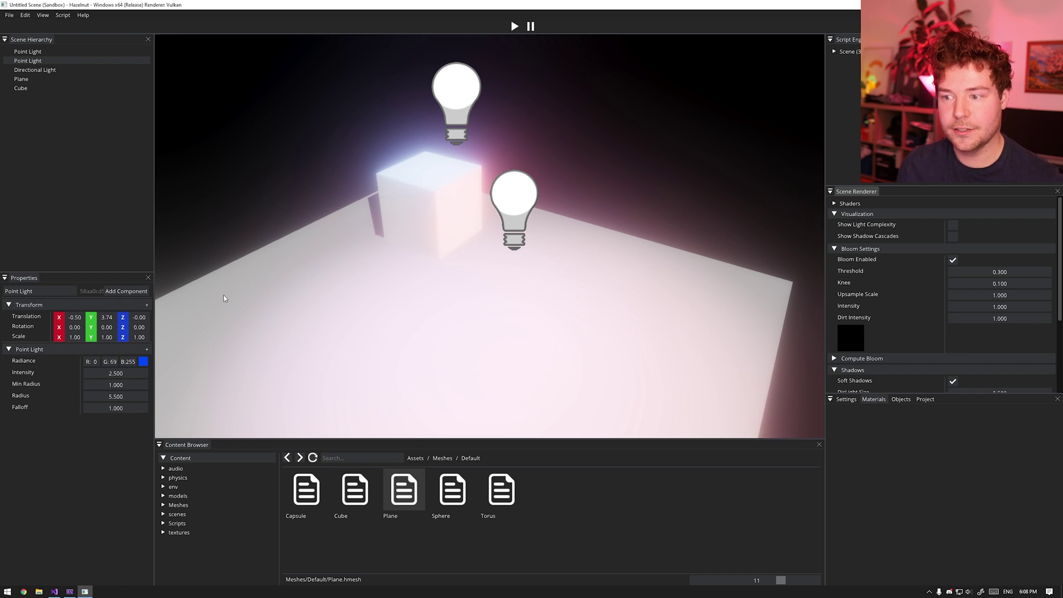
{"action": "left_click_drag", "start_coordinate": [993, 272], "coordinate": [1021, 275]}
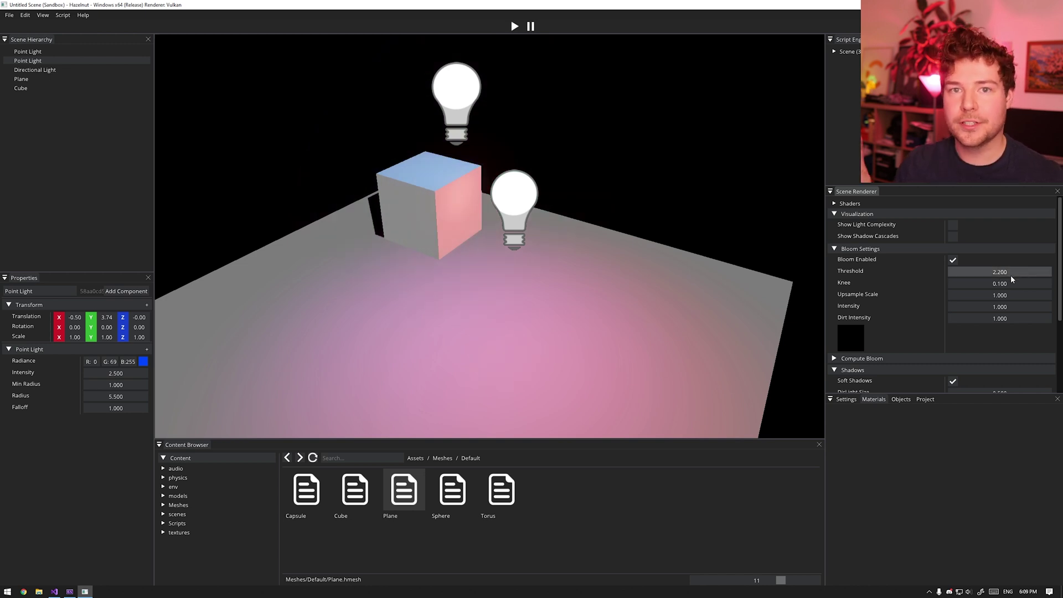
{"action": "double_click", "coordinate": [1011, 276]}
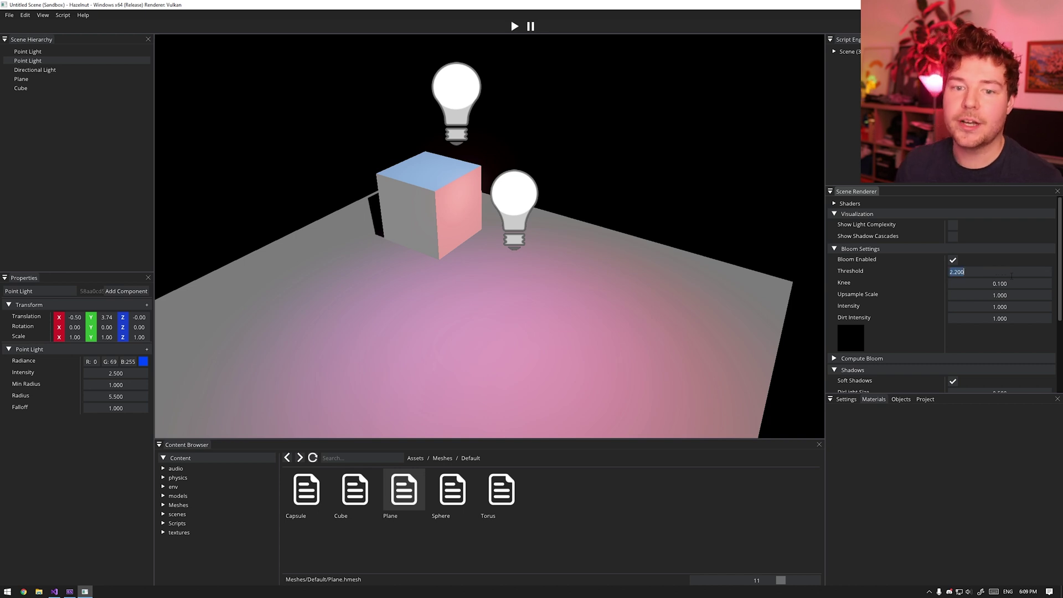
{"action": "type", "text": "1"}
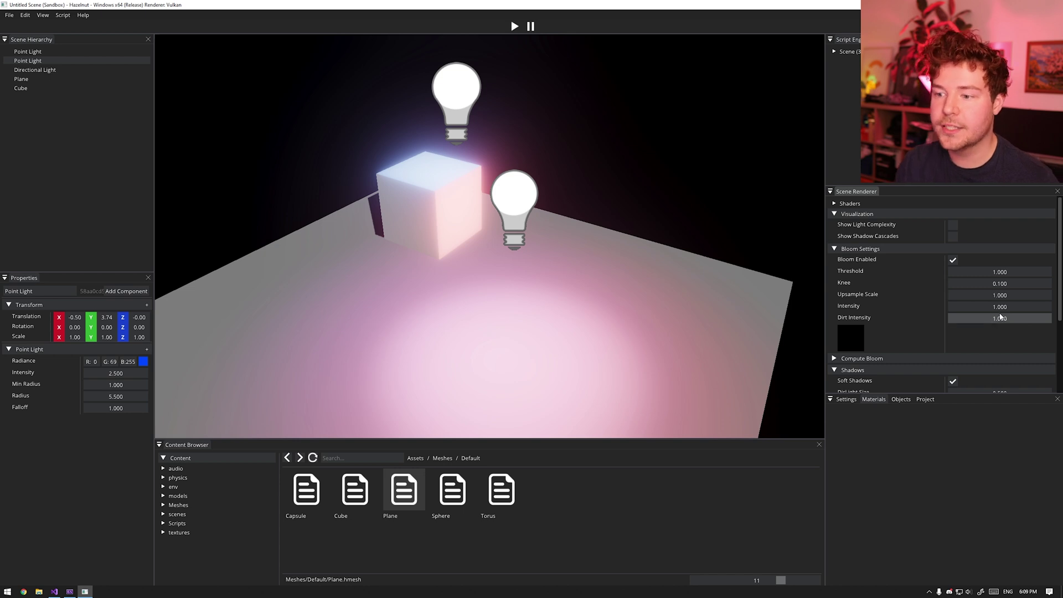
Step: Test a bloom intensity of 5.85 and reset it to 1
{"action": "left_click_drag", "start_coordinate": [1000, 306], "coordinate": [1034, 309]}
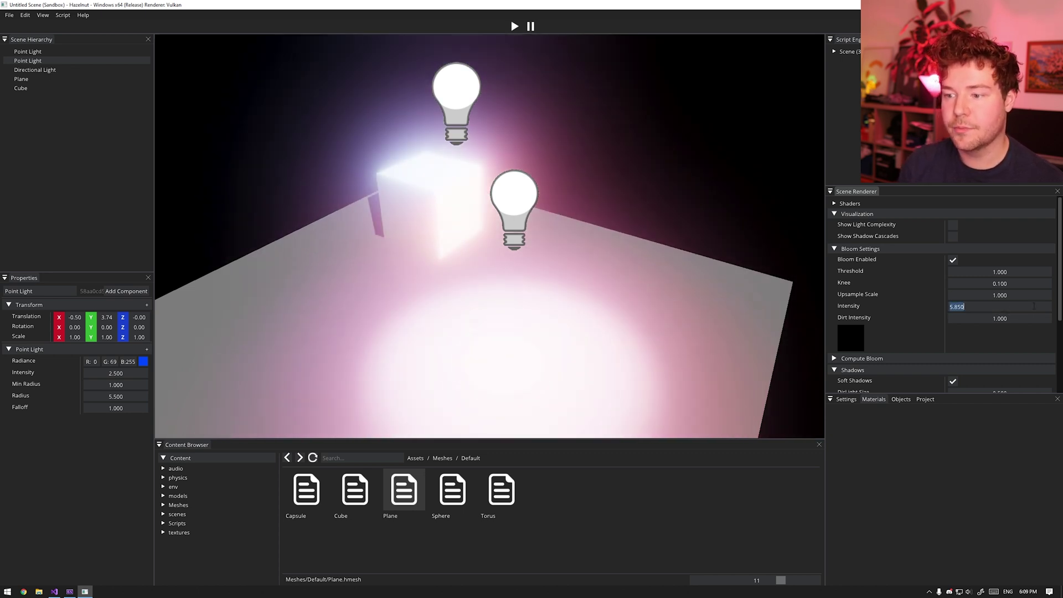
{"action": "type", "text": "1"}
{"action": "key", "text": "Return"}
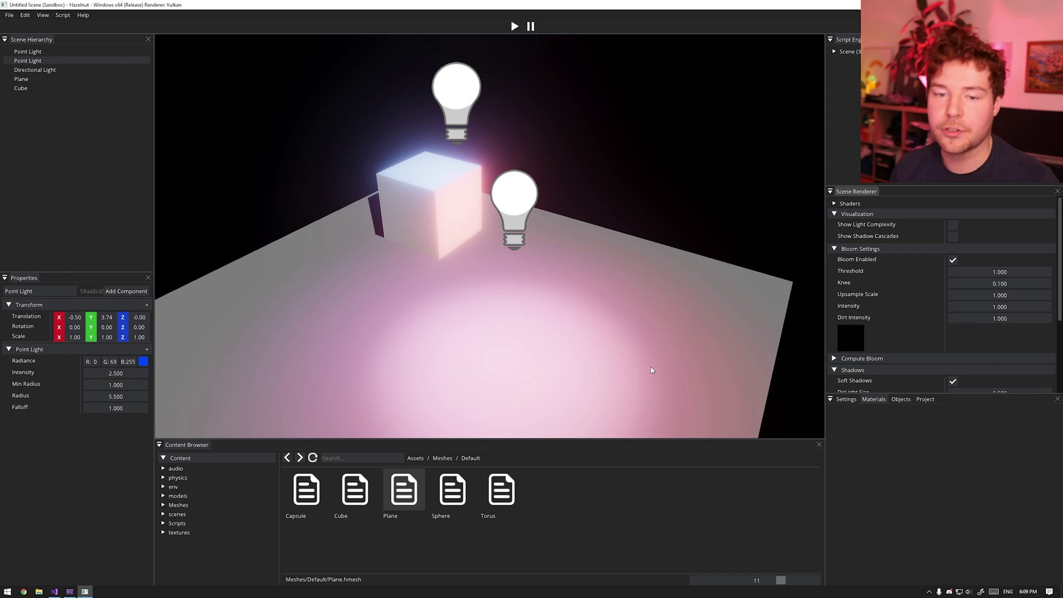
Step: Create a sky light with Dynamic Sky enabled and lower its intensity to 0.64
{"action": "right_click_drag", "start_coordinate": [584, 289], "coordinate": [292, 193]}
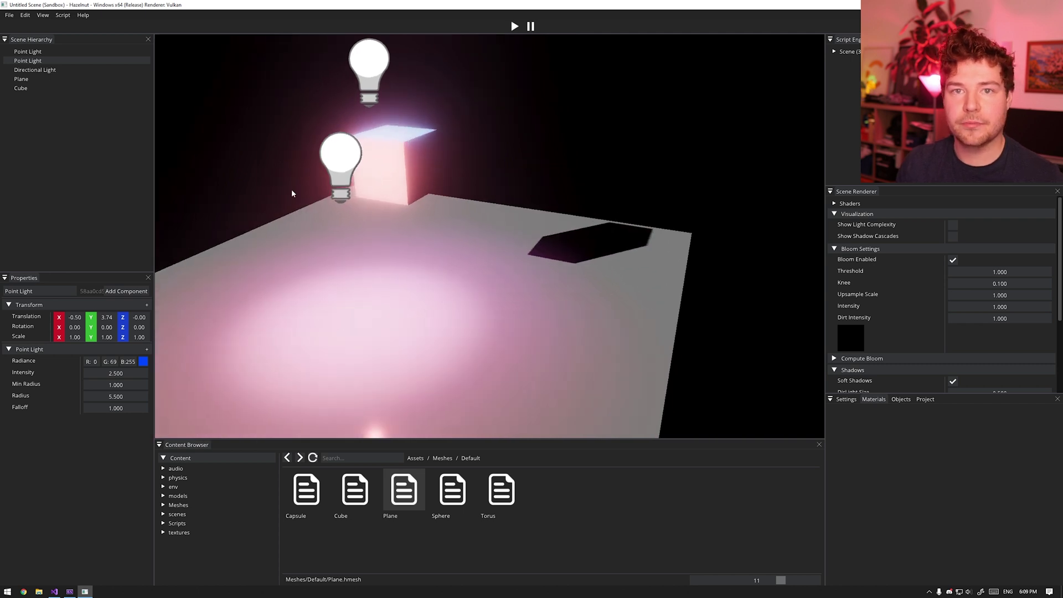
{"action": "right_click", "coordinate": [18, 168]}
{"action": "mouse_move", "coordinate": [40, 173]}
{"action": "left_click", "coordinate": [66, 221]}
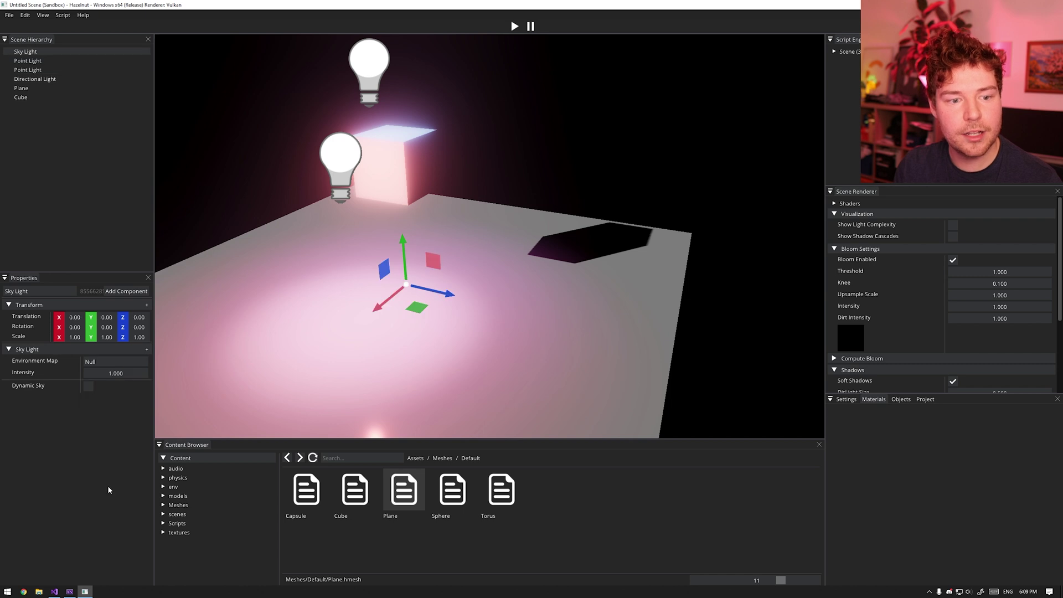
{"action": "left_click", "coordinate": [88, 385]}
{"action": "right_click_drag", "start_coordinate": [161, 375], "coordinate": [144, 371]}
{"action": "left_click_drag", "start_coordinate": [124, 373], "coordinate": [111, 375]}
{"action": "right_click_drag", "start_coordinate": [160, 375], "coordinate": [147, 373]}
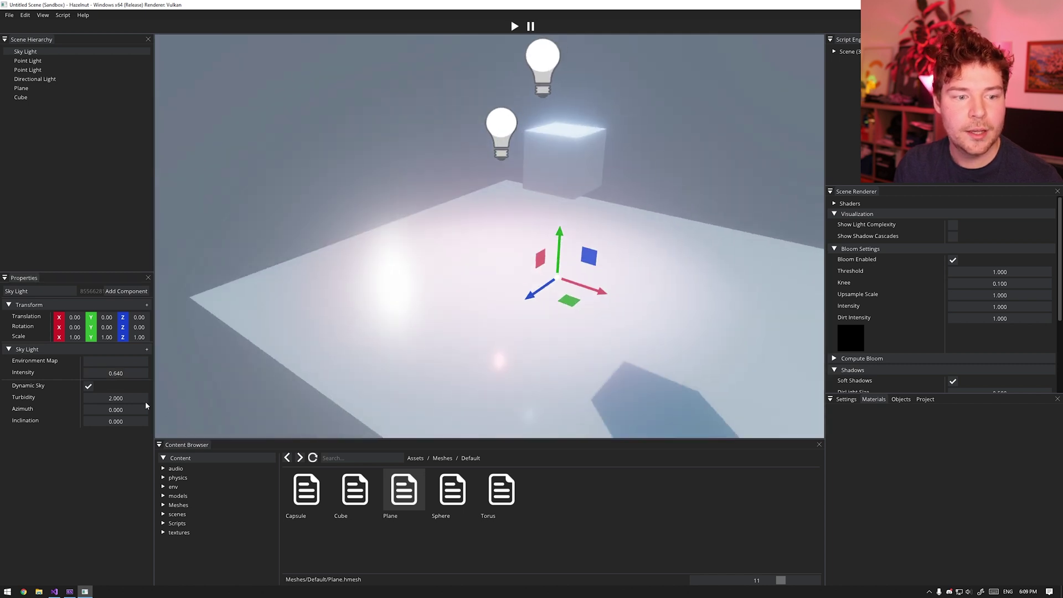
Step: Raise the dynamic sky's inclination to 1.26 and view the result around the cube
{"action": "left_click_drag", "start_coordinate": [134, 421], "coordinate": [174, 420]}
{"action": "right_click_drag", "start_coordinate": [174, 421], "coordinate": [188, 419]}
{"action": "mouse_move", "coordinate": [554, 238]}
{"action": "right_mouse_down"}
{"action": "mouse_move", "coordinate": [606, 177]}
{"action": "mouse_move", "coordinate": [574, 238]}
{"action": "right_mouse_up"}
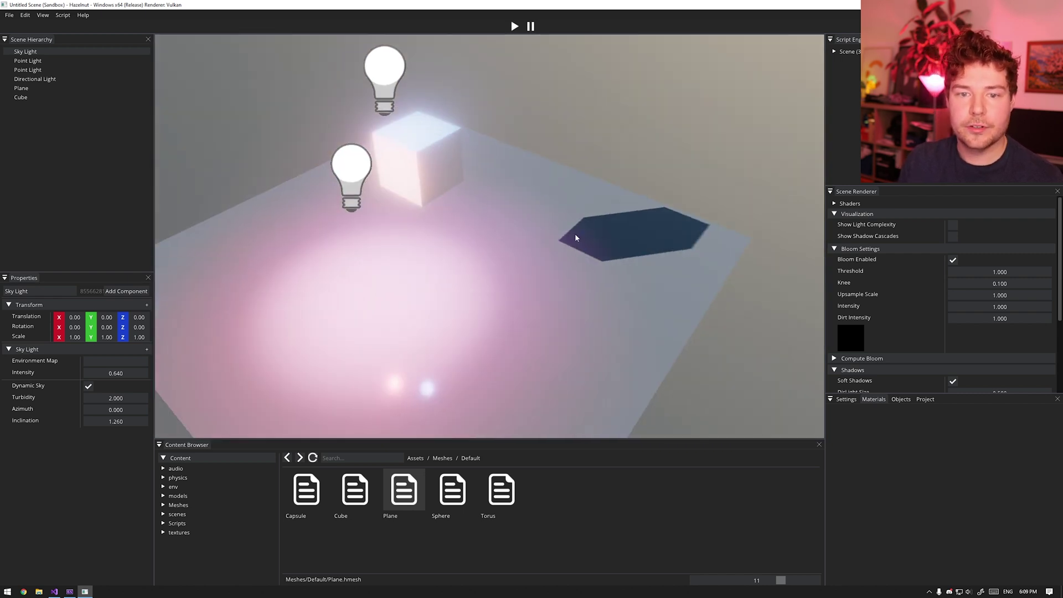
{"action": "scroll", "coordinate": [440, 242], "scroll_direction": "up", "scroll_amount": 1}
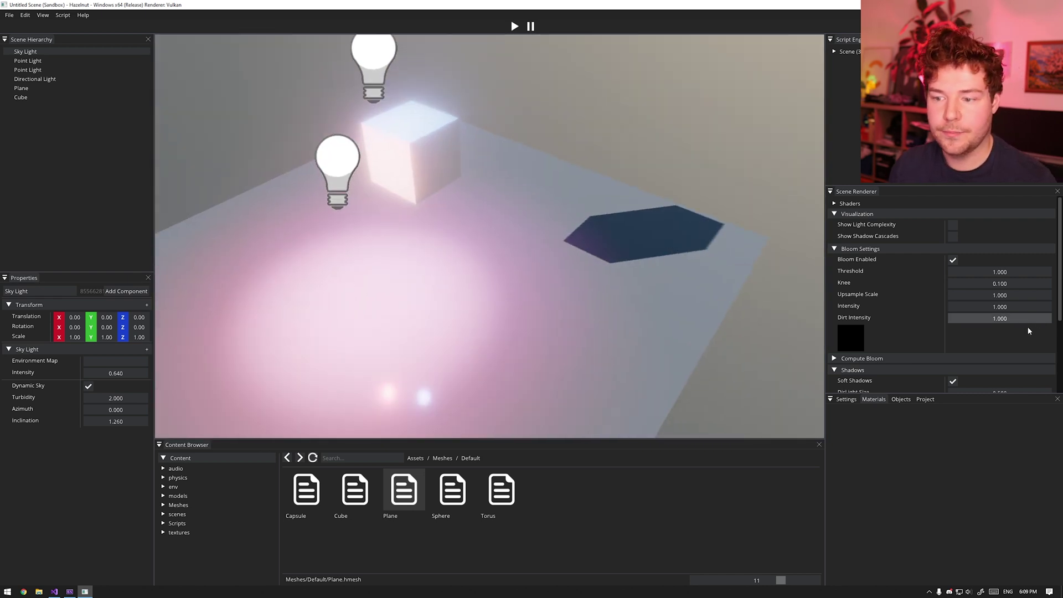
Step: Test scene exposures such as 0.119, 0.731 and 0.929, finishing with the exposure at about 0.771
{"action": "left_click", "coordinate": [846, 399]}
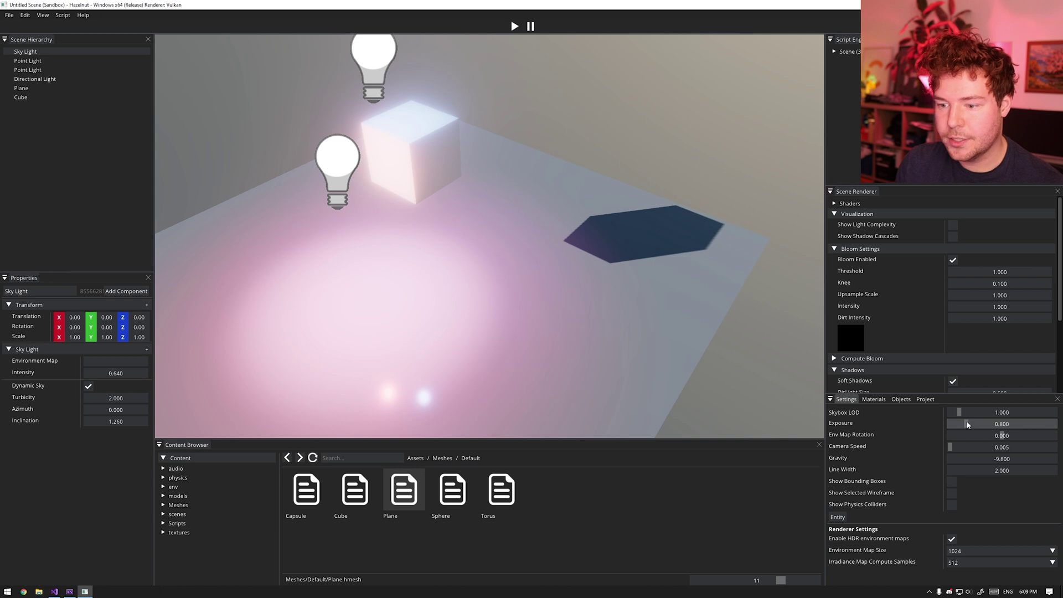
{"action": "mouse_move", "coordinate": [970, 429]}
{"action": "left_mouse_down"}
{"action": "mouse_move", "coordinate": [994, 425]}
{"action": "mouse_move", "coordinate": [952, 430]}
{"action": "left_mouse_up"}
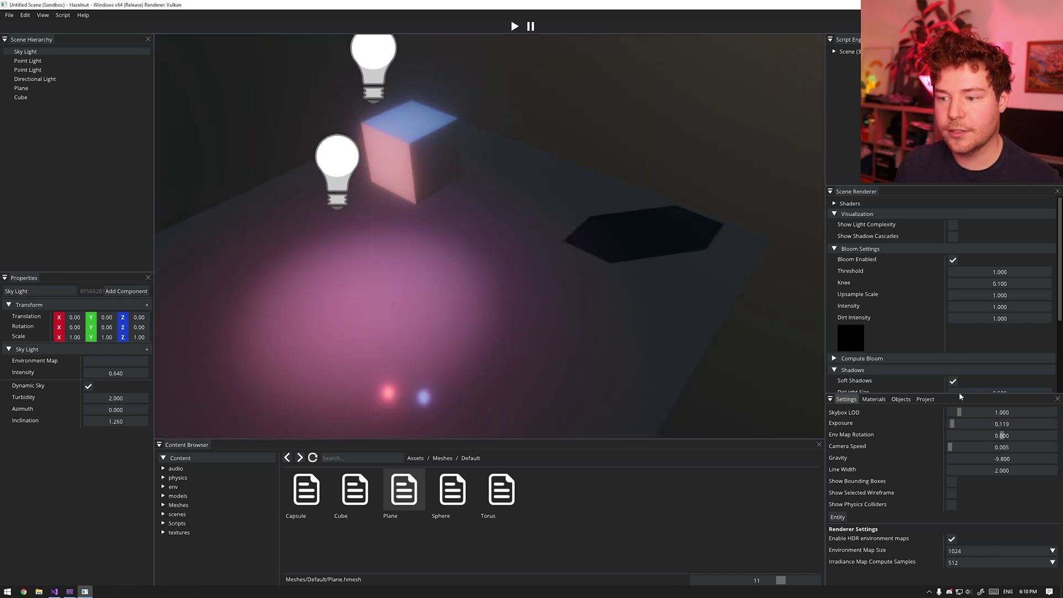
{"action": "left_click", "coordinate": [963, 423]}
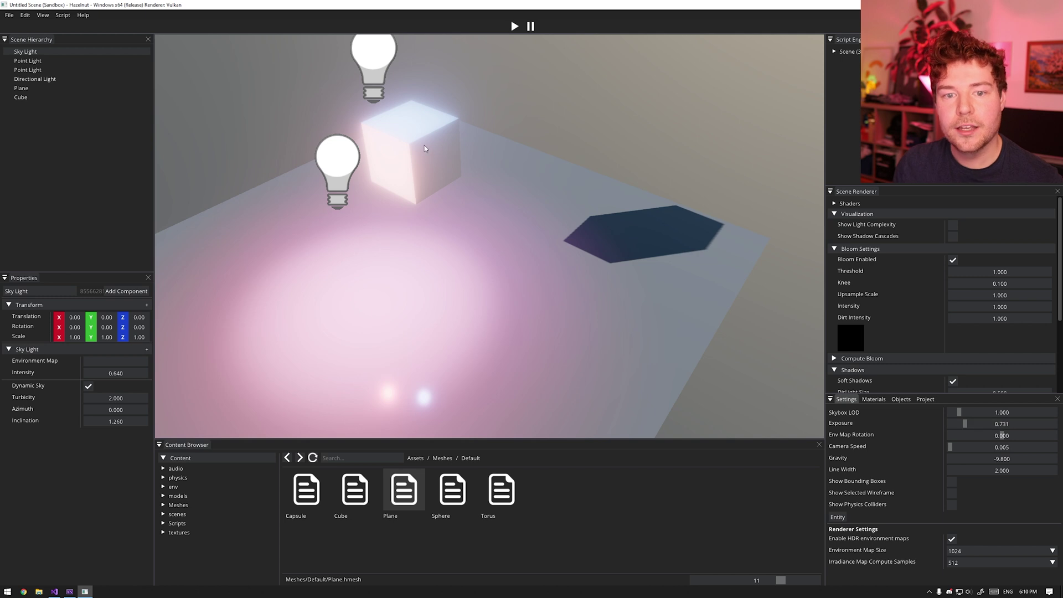
{"action": "mouse_move", "coordinate": [963, 424]}
{"action": "left_mouse_down"}
{"action": "mouse_move", "coordinate": [948, 430]}
{"action": "mouse_move", "coordinate": [968, 428]}
{"action": "left_mouse_up"}
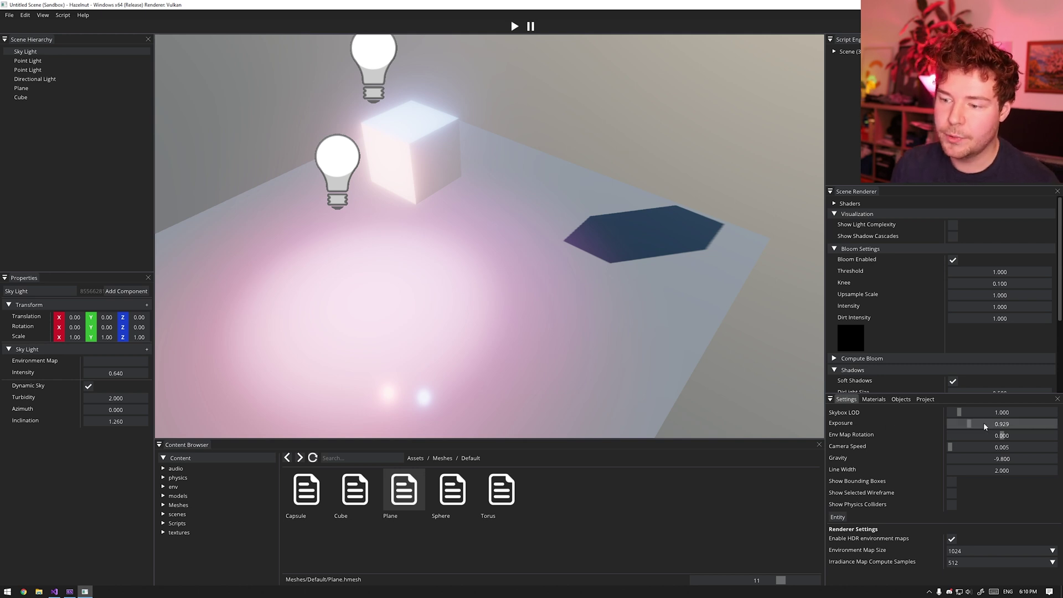
{"action": "left_click_drag", "start_coordinate": [968, 423], "coordinate": [965, 424]}
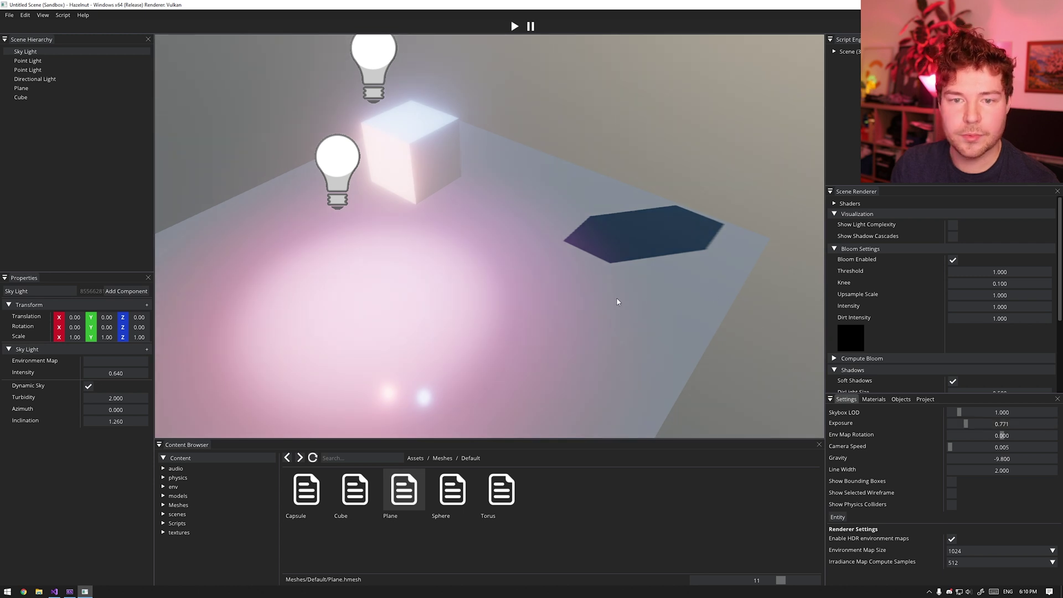
Step: Delete the sky light from the scene and view the result around the cube
{"action": "left_click_drag", "start_coordinate": [617, 301], "coordinate": [609, 265], "text": "alt"}
{"action": "left_click", "coordinate": [26, 51]}
{"action": "key", "text": "Delete"}
{"action": "left_click_drag", "start_coordinate": [598, 167], "coordinate": [512, 224], "text": "alt"}
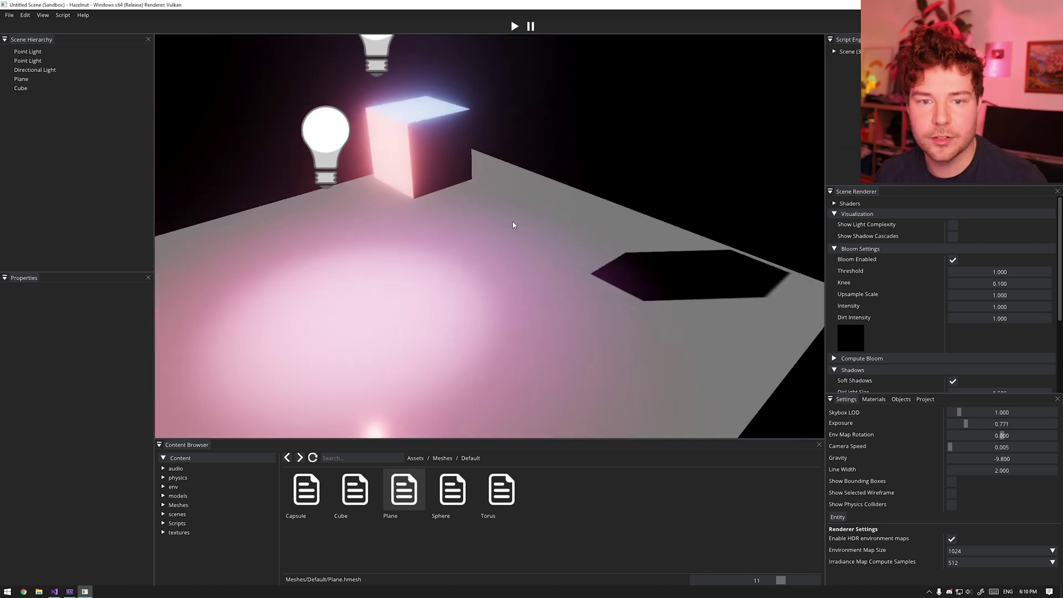
{"action": "left_click_drag", "start_coordinate": [512, 225], "coordinate": [410, 162], "text": "alt"}
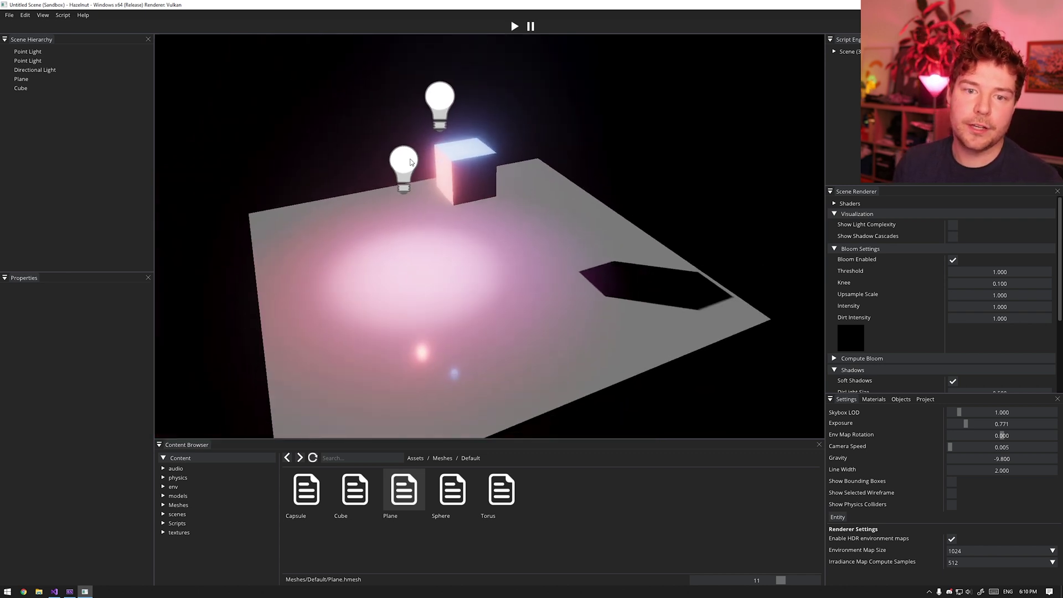
Step: Delete both point lights, keeping only the directional light in the scene
{"action": "left_click", "coordinate": [39, 52]}
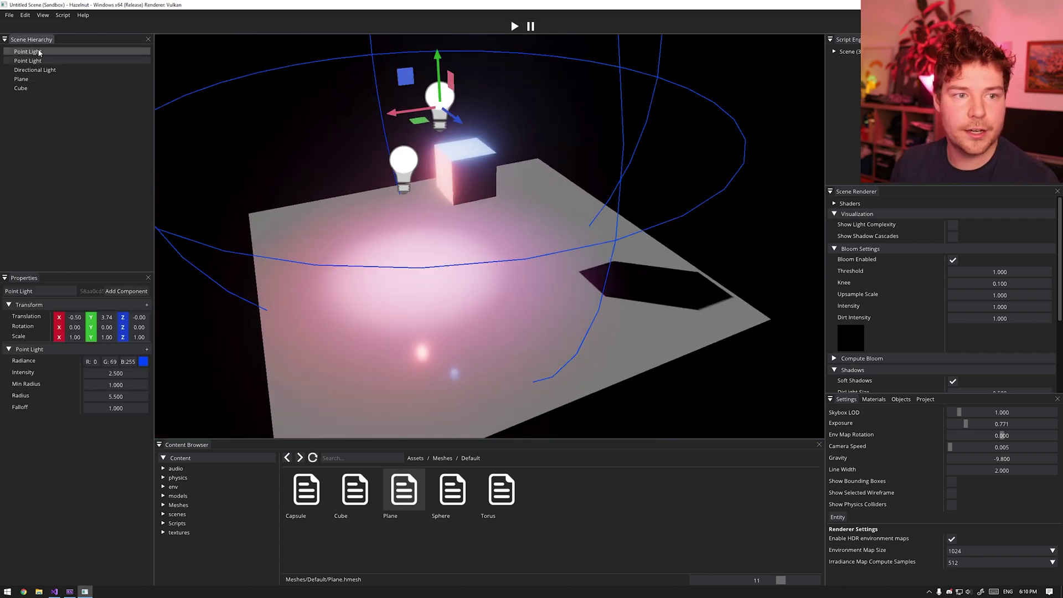
{"action": "key", "text": "Delete"}
{"action": "left_click", "coordinate": [39, 52]}
{"action": "key", "text": "Delete"}
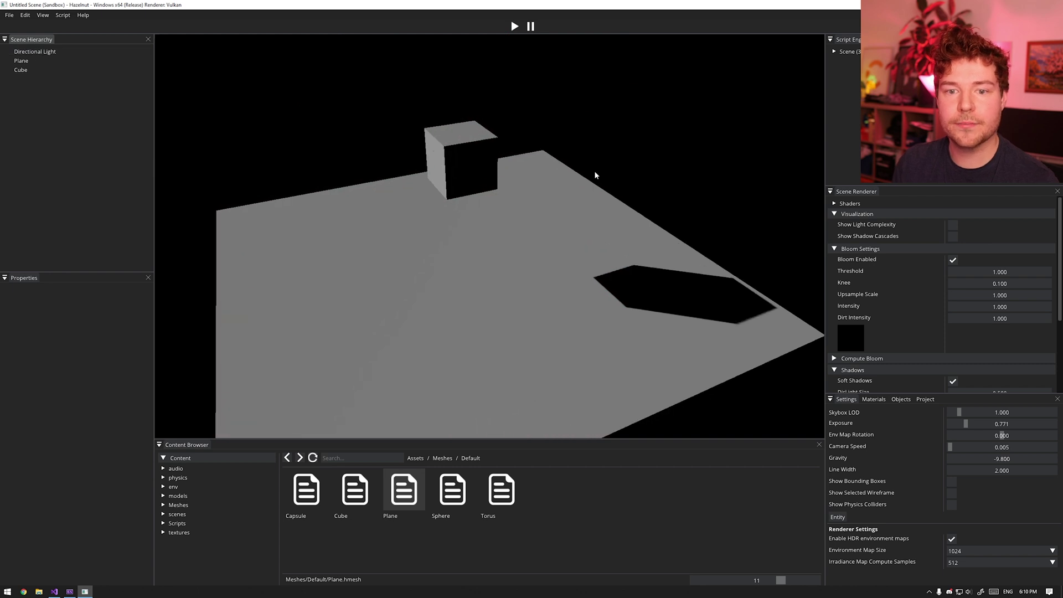
Step: Change the albedo color of the cube's material to pure green
{"action": "left_click", "coordinate": [458, 166]}
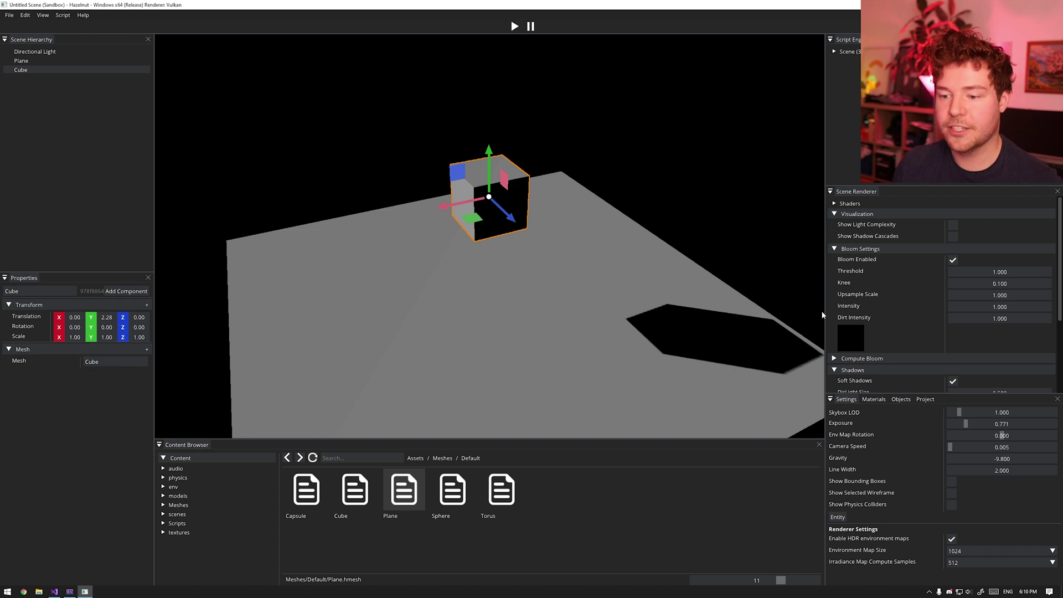
{"action": "left_click", "coordinate": [875, 398]}
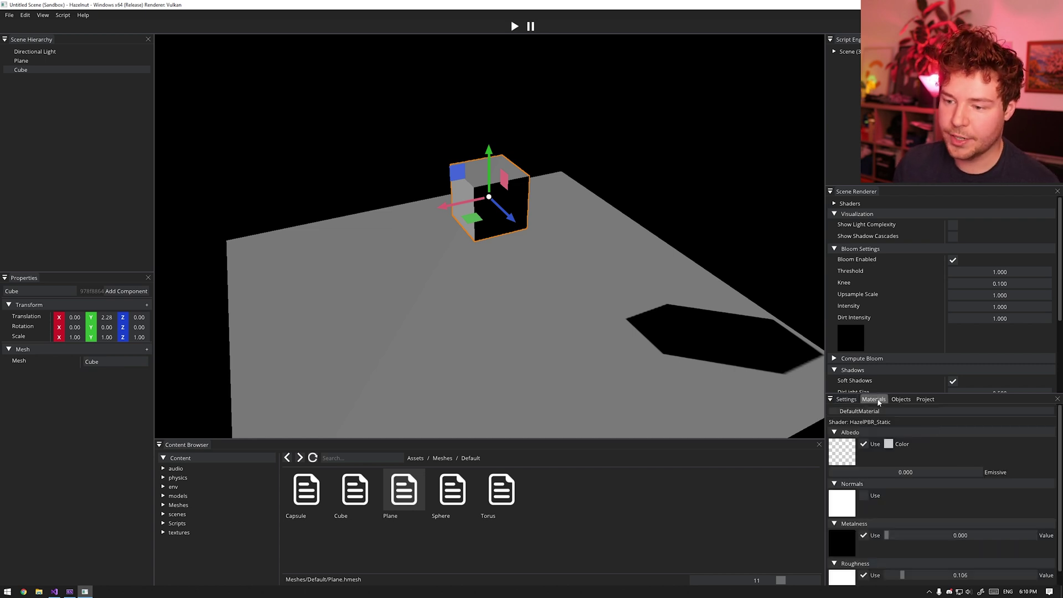
{"action": "left_click", "coordinate": [887, 444]}
{"action": "mouse_move", "coordinate": [1004, 465]}
{"action": "left_mouse_down"}
{"action": "mouse_move", "coordinate": [1004, 480]}
{"action": "mouse_move", "coordinate": [1007, 424]}
{"action": "left_mouse_up"}
{"action": "left_click", "coordinate": [555, 164]}
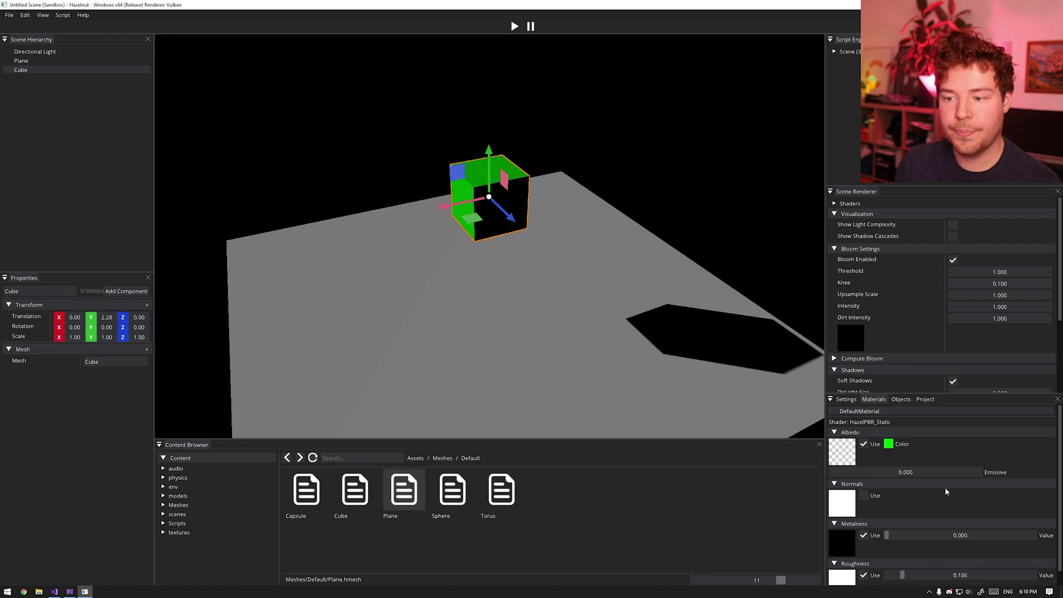
Step: Set the green cube material's emissive value to 3 and view the cube deselected
{"action": "double_click", "coordinate": [912, 473]}
{"action": "type", "text": "3"}
{"action": "key", "text": "Return"}
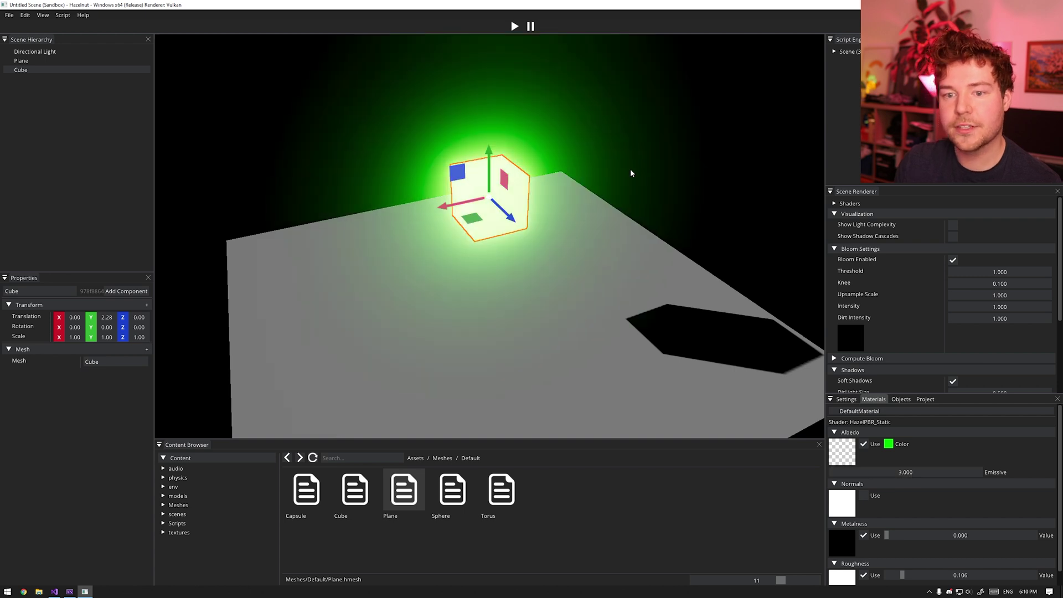
{"action": "left_click", "coordinate": [580, 188]}
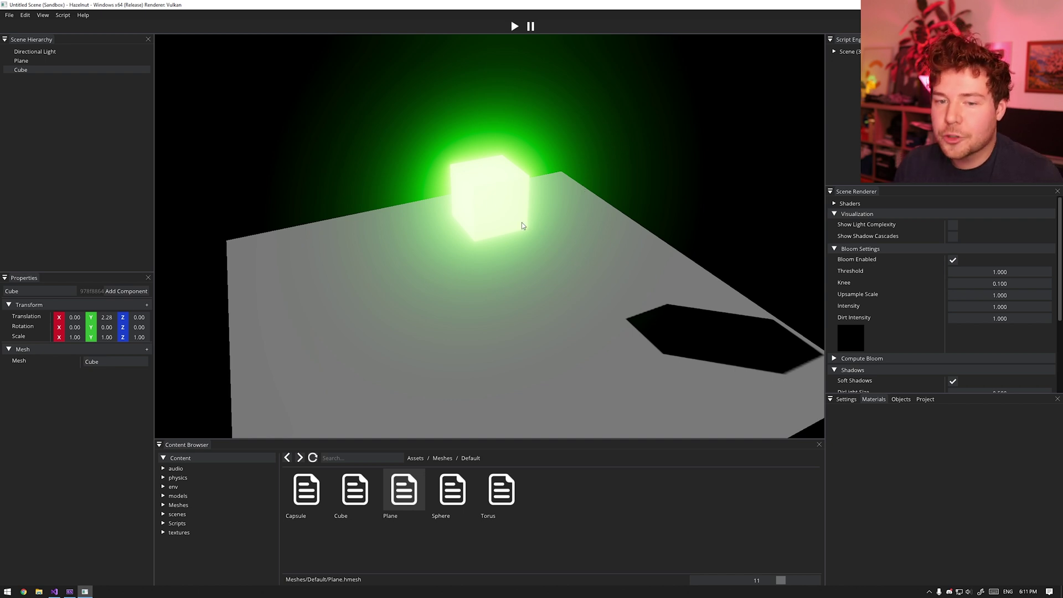
Step: Lower the glowing cube along the Y axis until it sinks partly into the plane
{"action": "left_click", "coordinate": [494, 176]}
{"action": "left_click_drag", "start_coordinate": [495, 176], "coordinate": [368, 184], "text": "alt"}
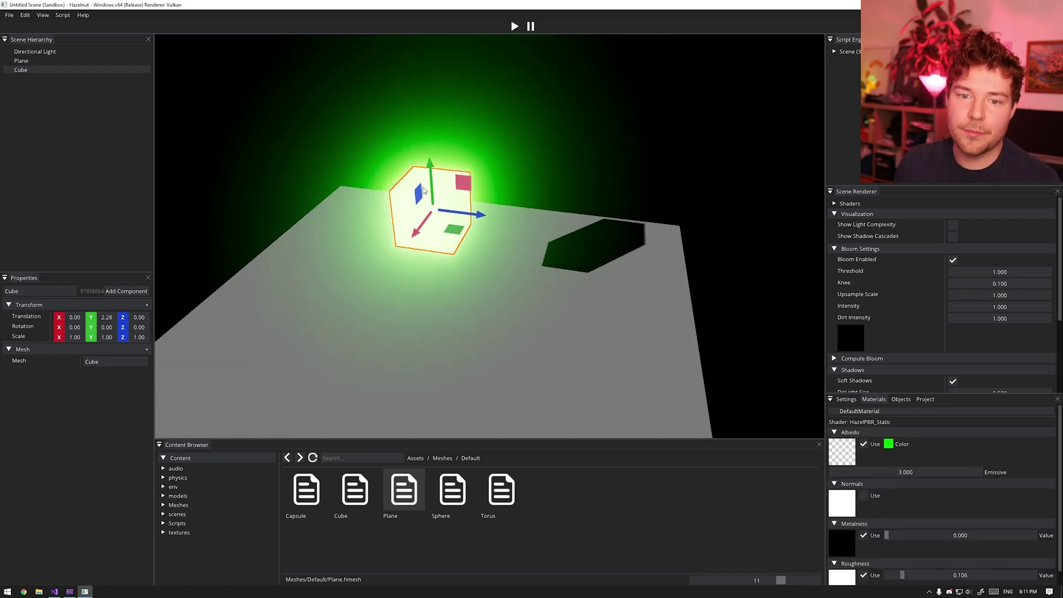
{"action": "left_click_drag", "start_coordinate": [431, 202], "coordinate": [429, 219]}
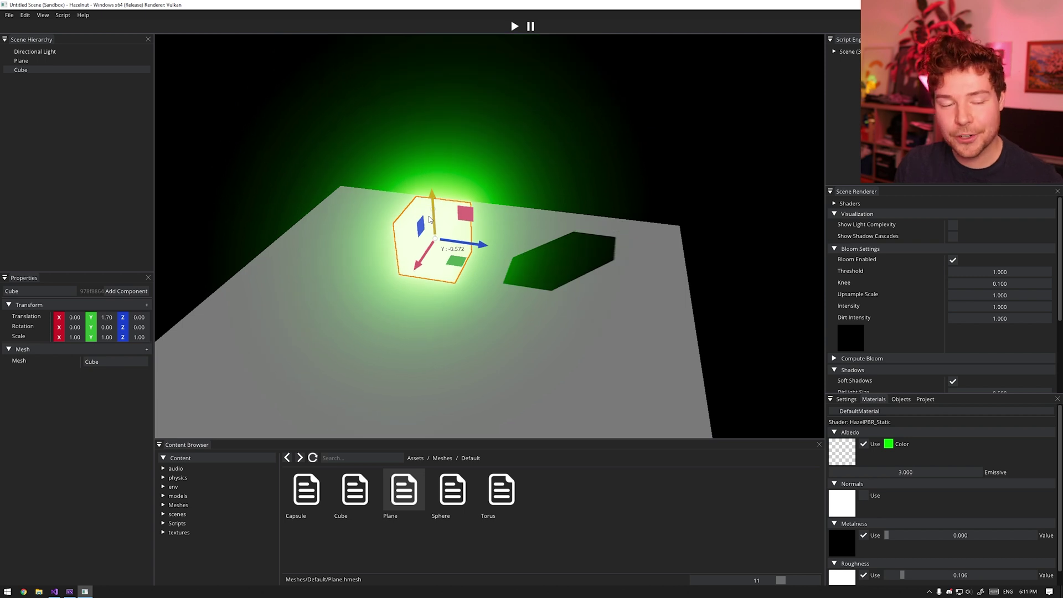
{"action": "left_click_drag", "start_coordinate": [429, 218], "coordinate": [443, 299]}
{"action": "left_click", "coordinate": [553, 130]}
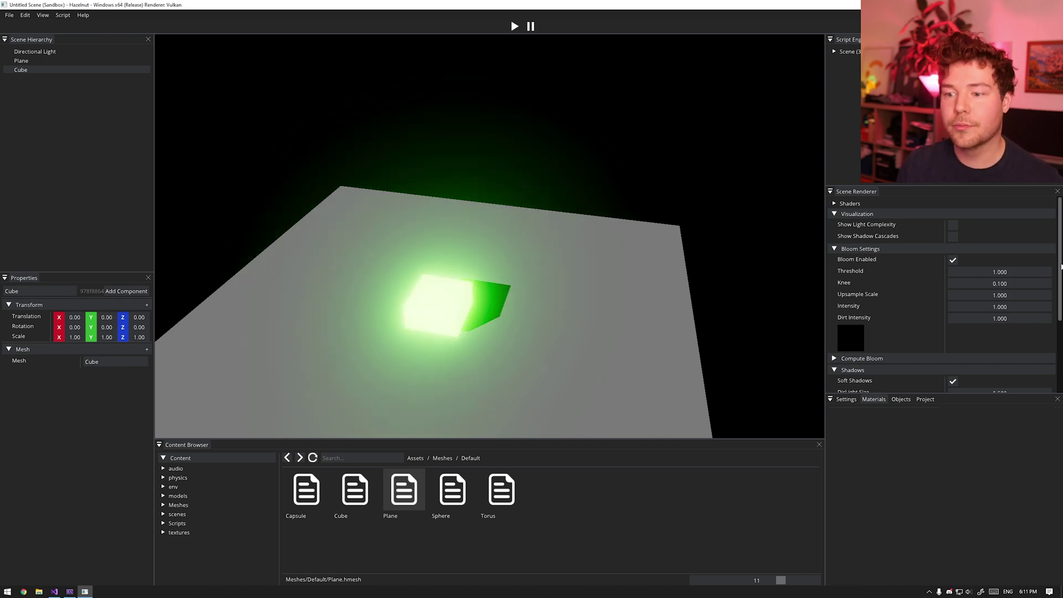
Step: Disable bloom and raise the cube back above the plane to a Y translation of about 1.65
{"action": "left_click", "coordinate": [951, 261]}
{"action": "left_click", "coordinate": [412, 322]}
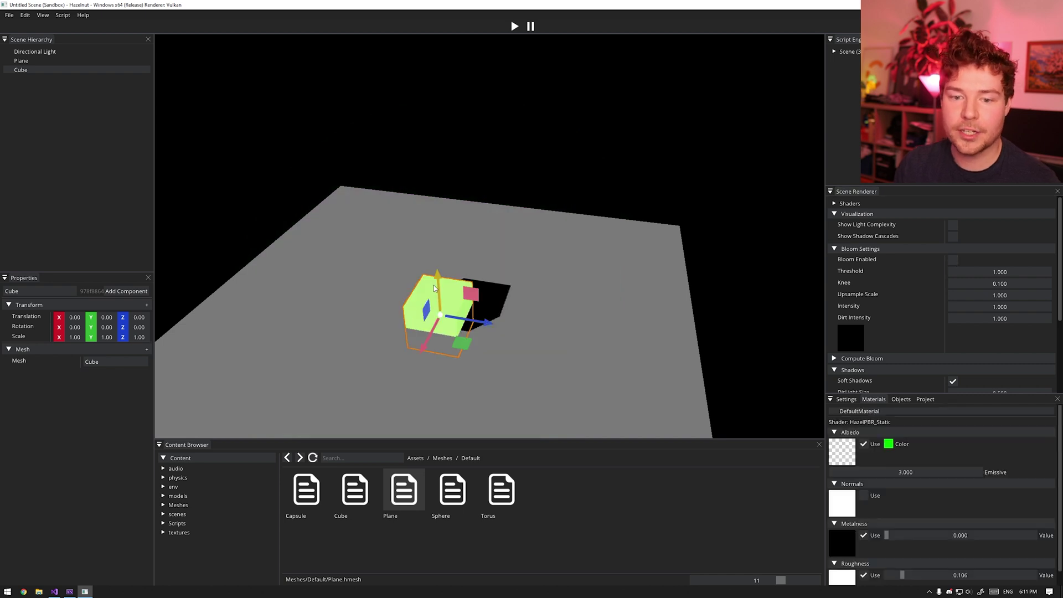
{"action": "left_click_drag", "start_coordinate": [435, 289], "coordinate": [435, 211]}
{"action": "left_click", "coordinate": [596, 198]}
{"action": "left_click_drag", "start_coordinate": [596, 198], "coordinate": [620, 199], "text": "alt"}
Step: Test the cube material's emissive value at 0 without bloom and restore it to 3
{"action": "left_click", "coordinate": [538, 254]}
{"action": "double_click", "coordinate": [894, 470]}
{"action": "type", "text": "0"}
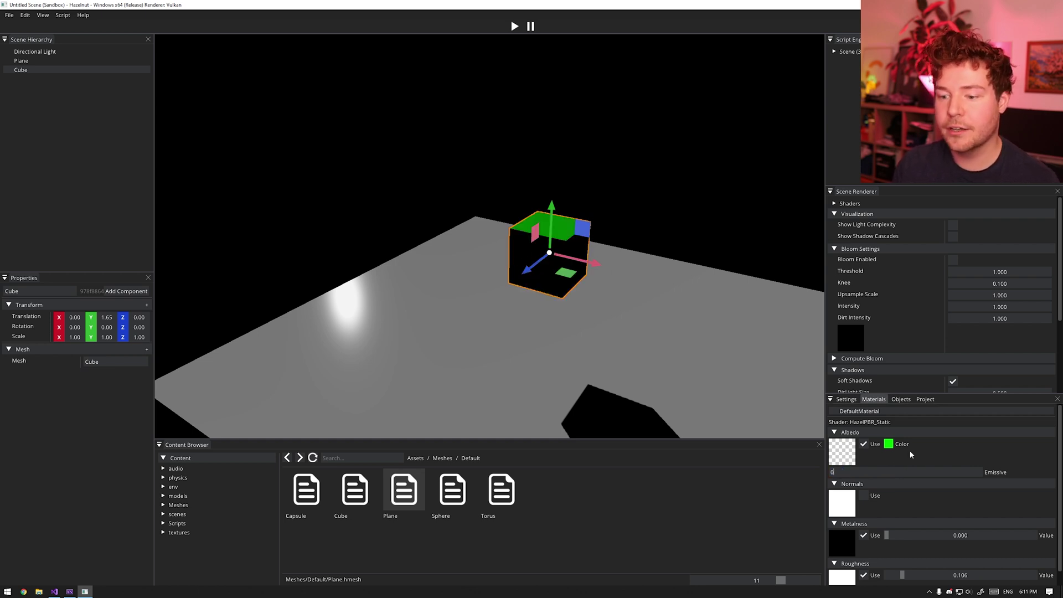
{"action": "type", "text": "3"}
{"action": "key", "text": "Return"}
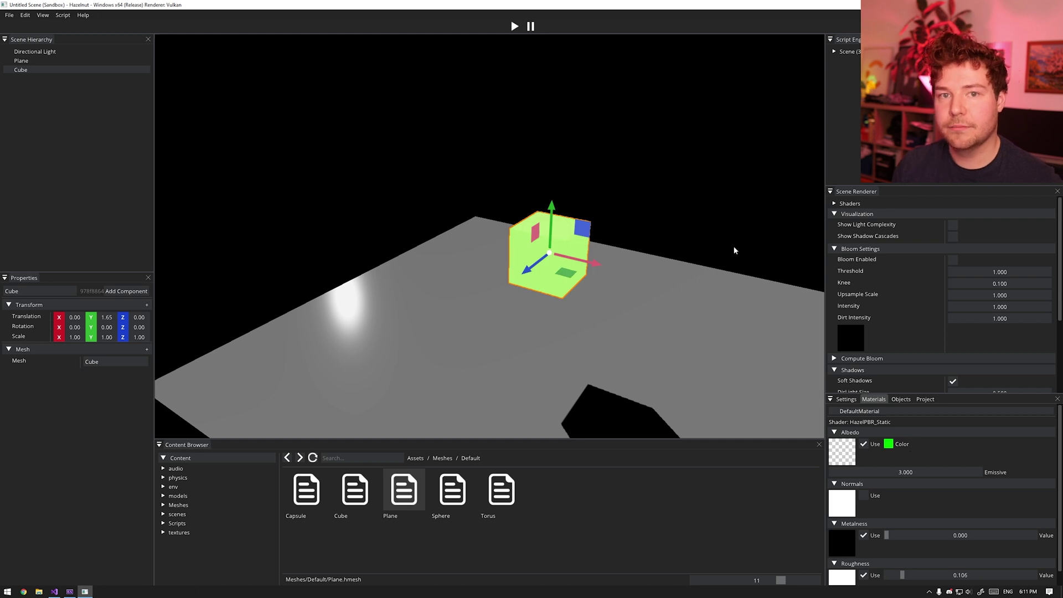
{"action": "left_click", "coordinate": [733, 234]}
{"action": "left_click", "coordinate": [565, 263]}
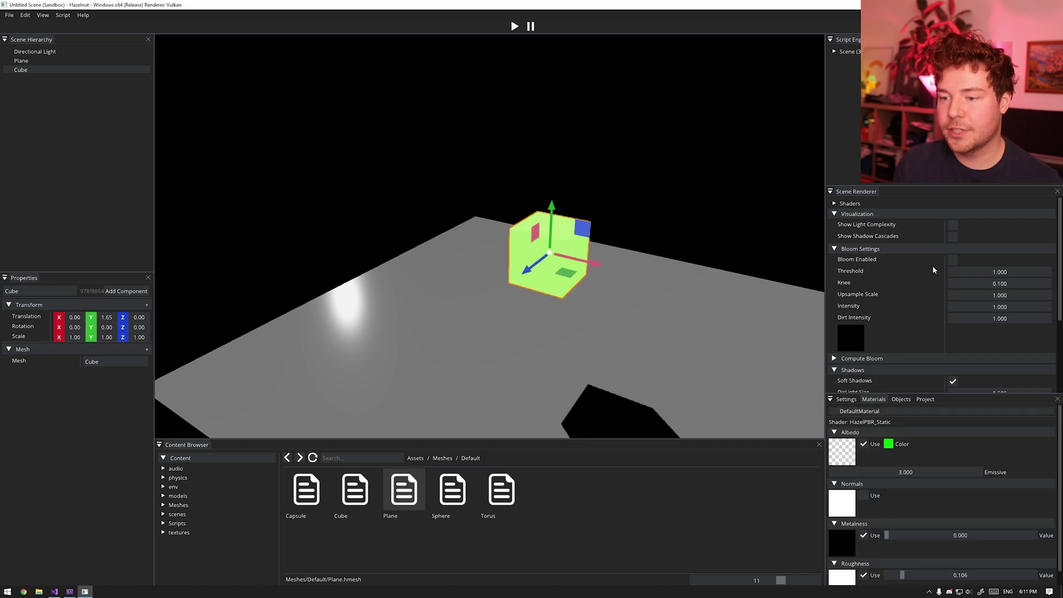
Step: Turn bloom back on and view the glowing cube from another angle
{"action": "left_click", "coordinate": [952, 260]}
{"action": "left_click", "coordinate": [656, 238]}
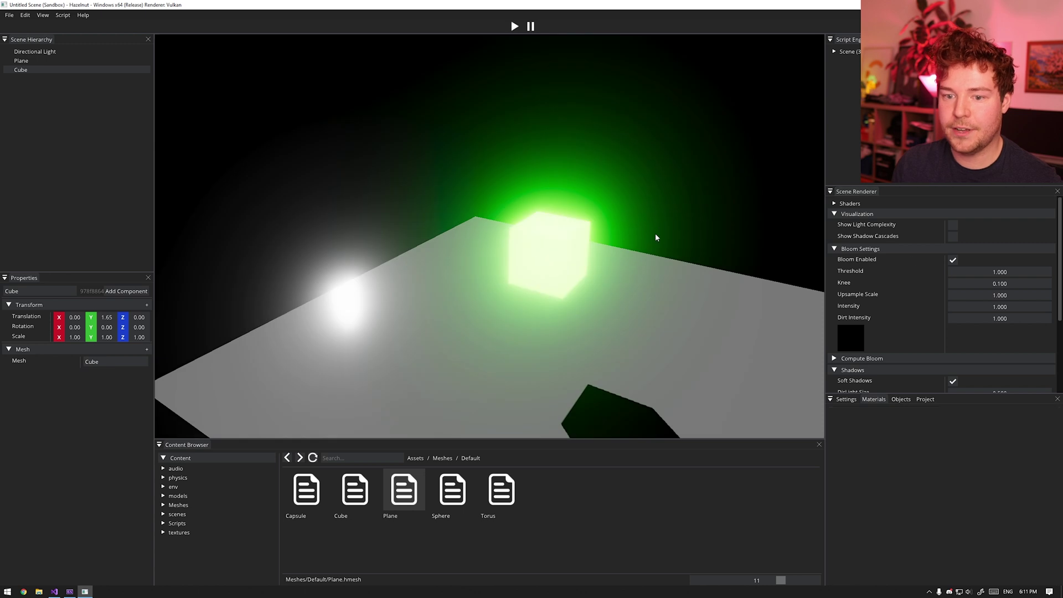
{"action": "right_click_drag", "start_coordinate": [485, 266], "coordinate": [518, 197]}
Step: Add a Point Light component to the cube and set its radiance to green, #00FF09
{"action": "left_click", "coordinate": [449, 209]}
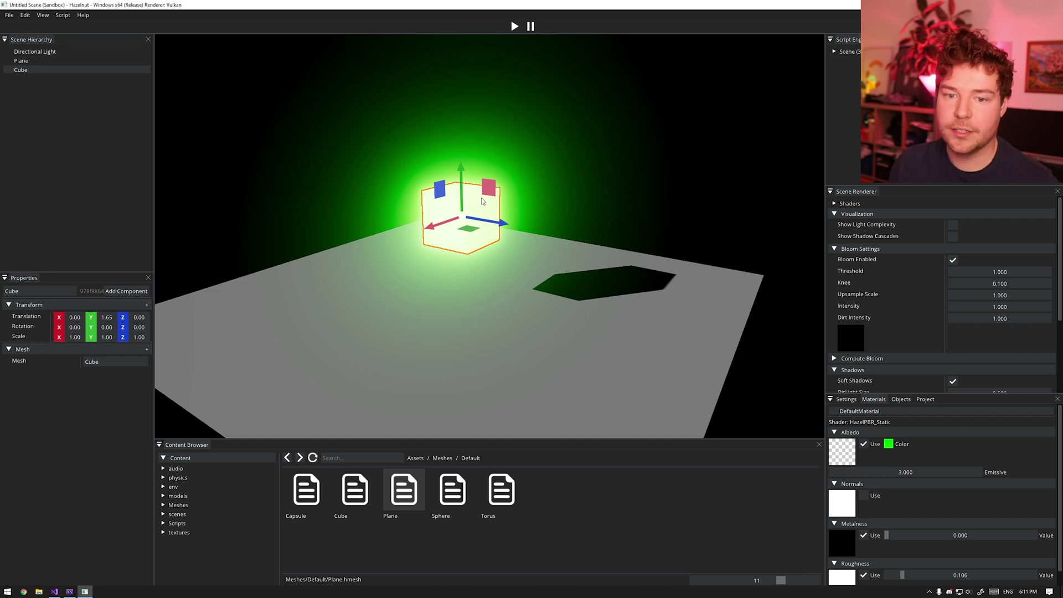
{"action": "left_click", "coordinate": [126, 292]}
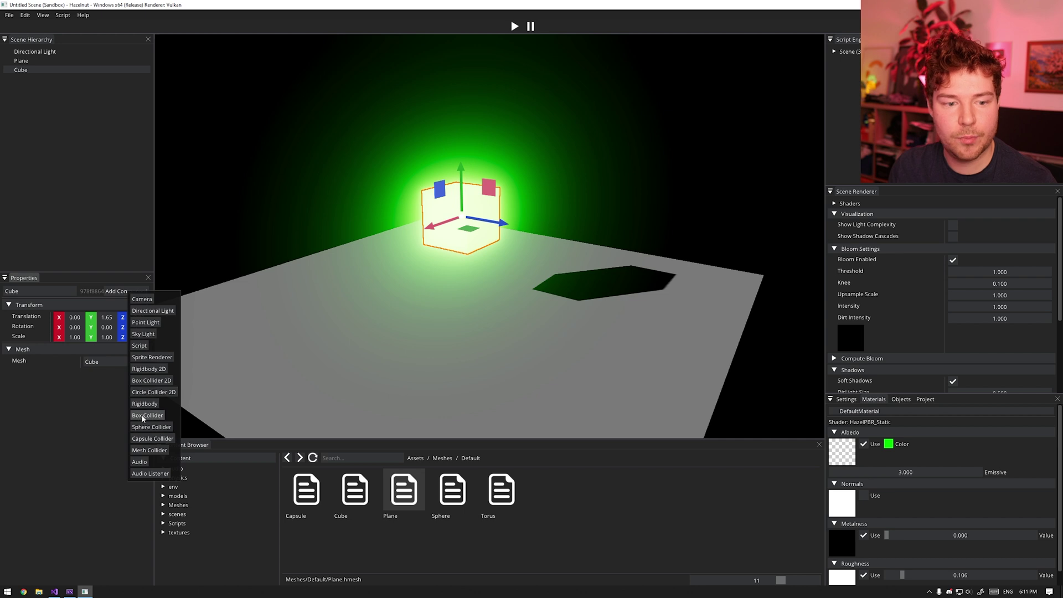
{"action": "left_click", "coordinate": [145, 322]}
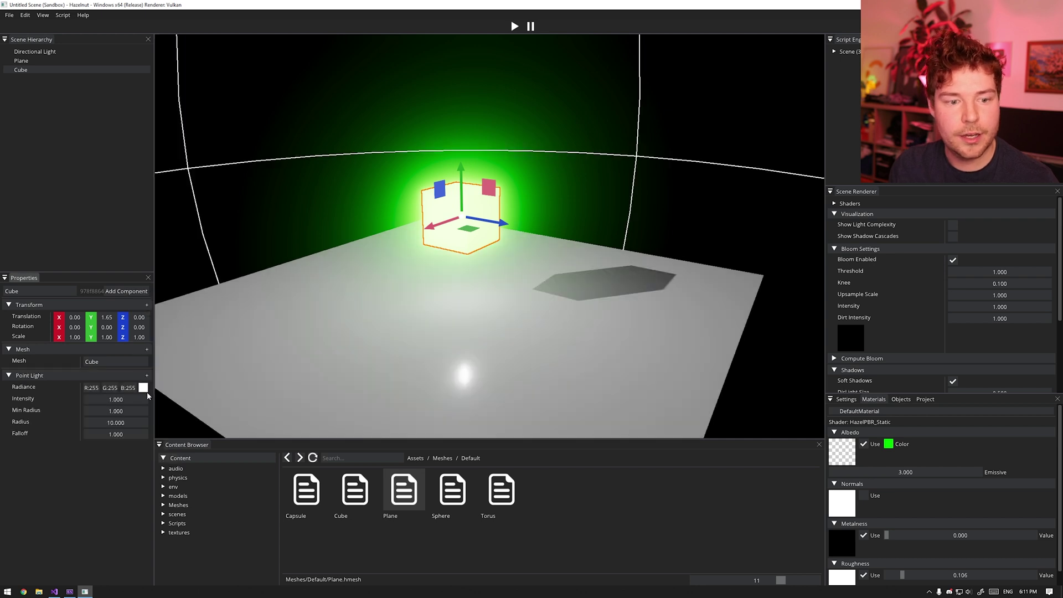
{"action": "left_click", "coordinate": [144, 388]}
{"action": "left_click", "coordinate": [253, 431]}
{"action": "left_click_drag", "start_coordinate": [241, 422], "coordinate": [249, 398]}
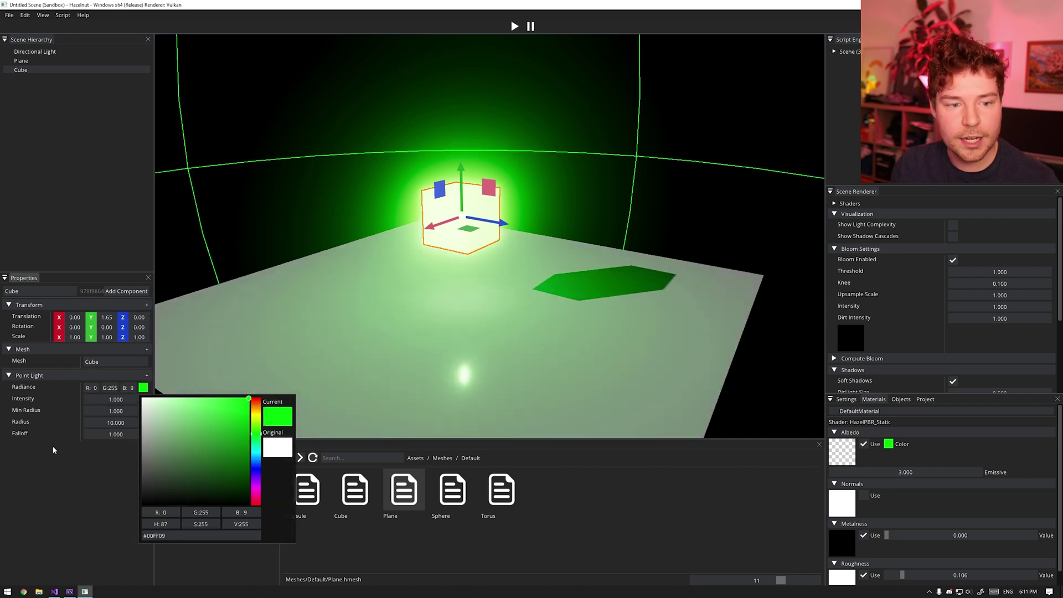
Step: Set the cube's point light radius to 3.2 and intensity to 2.75, and move the cube to about X 0.36, Y 1.28
{"action": "left_click", "coordinate": [91, 430]}
{"action": "mouse_move", "coordinate": [131, 423]}
{"action": "left_mouse_down"}
{"action": "mouse_move", "coordinate": [101, 419]}
{"action": "mouse_move", "coordinate": [134, 405]}
{"action": "left_mouse_up"}
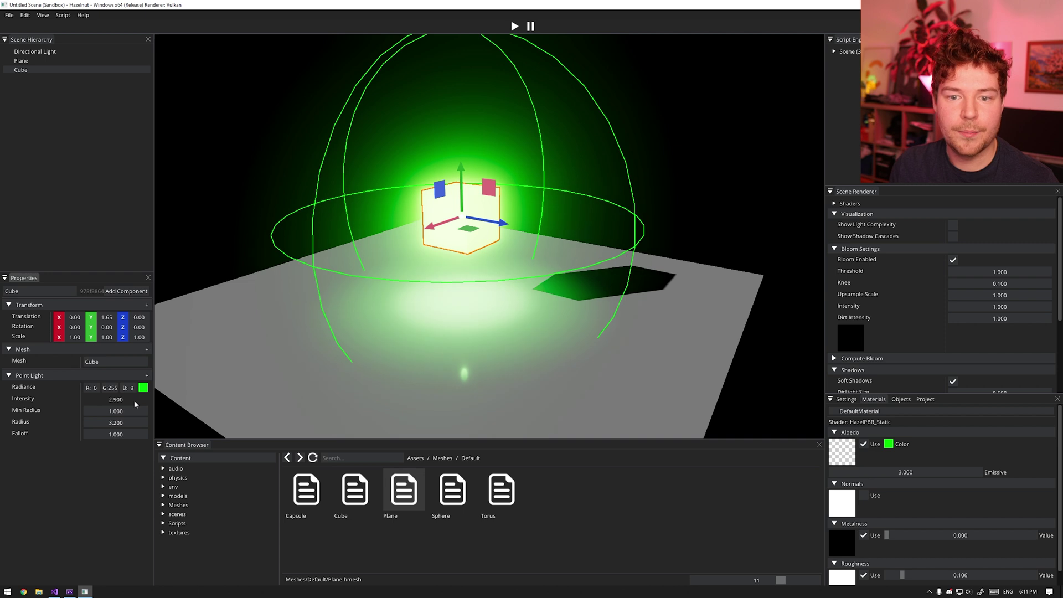
{"action": "left_click_drag", "start_coordinate": [211, 214], "coordinate": [496, 180], "text": "alt"}
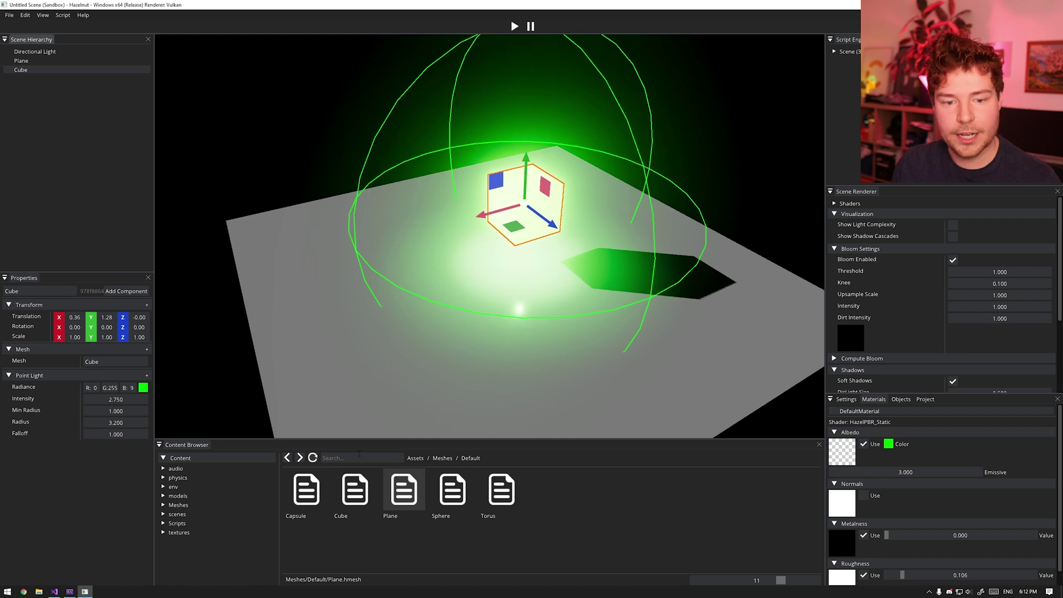
Step: Add a default Sphere mesh beside the glowing cube, at about X -0.99, Y 1.43
{"action": "left_click_drag", "start_coordinate": [452, 490], "coordinate": [677, 216]}
{"action": "left_click", "coordinate": [614, 239]}
{"action": "left_click", "coordinate": [515, 213]}
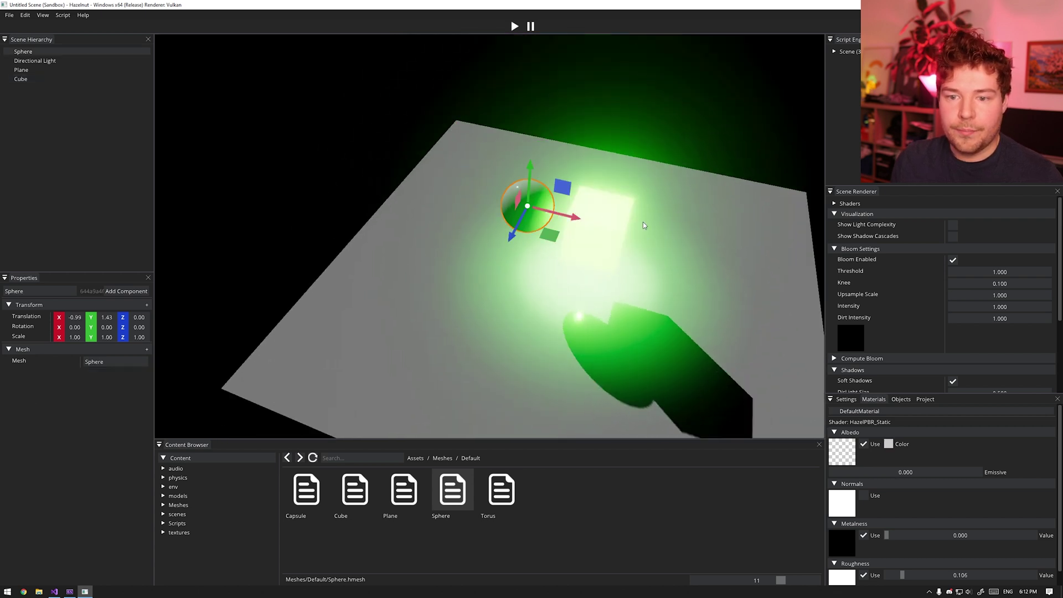
Step: Duplicate the glowing cube twice and arrange the cubes around the sphere, one at about X 2.11 and one at about Z 2.99
{"action": "left_click", "coordinate": [623, 244]}
{"action": "left_click_drag", "start_coordinate": [630, 246], "coordinate": [731, 274]}
{"action": "left_click", "coordinate": [526, 209]}
{"action": "left_click_drag", "start_coordinate": [550, 218], "coordinate": [568, 285]}
{"action": "left_click", "coordinate": [705, 252]}
{"action": "key", "text": "ctrl+d"}
{"action": "left_click_drag", "start_coordinate": [722, 290], "coordinate": [572, 240]}
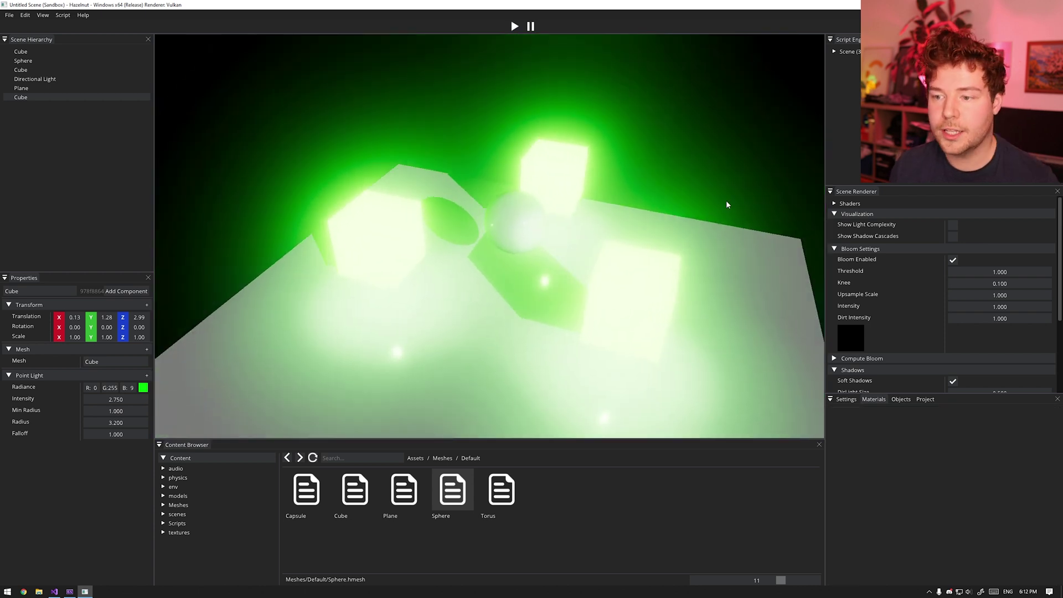
Step: Compare the scene with bloom off and on, and lower the emissive value of the cube at X 2.11 to 2
{"action": "left_click", "coordinate": [953, 260]}
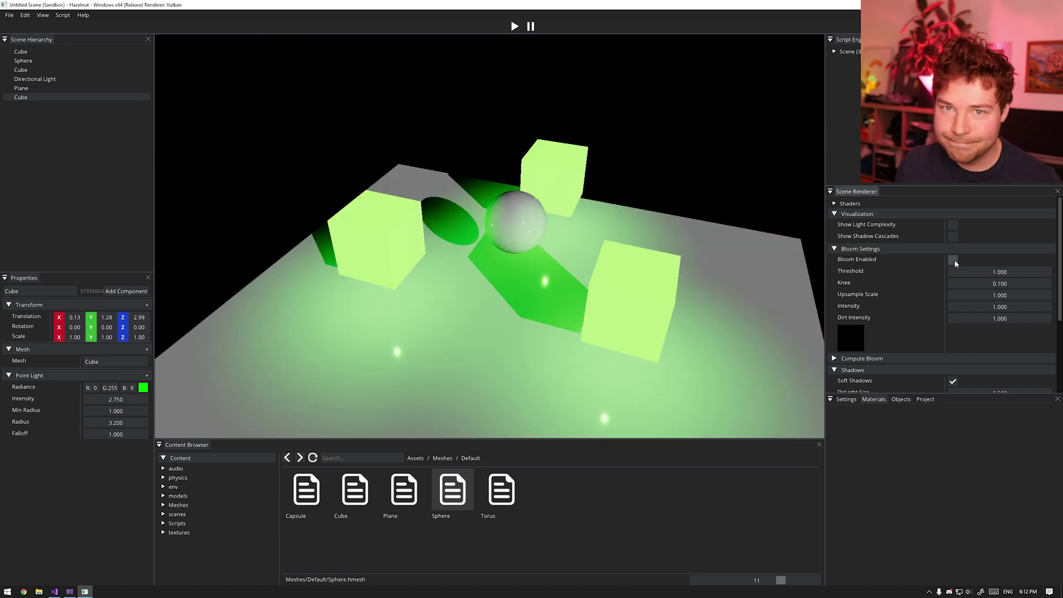
{"action": "left_click", "coordinate": [953, 260]}
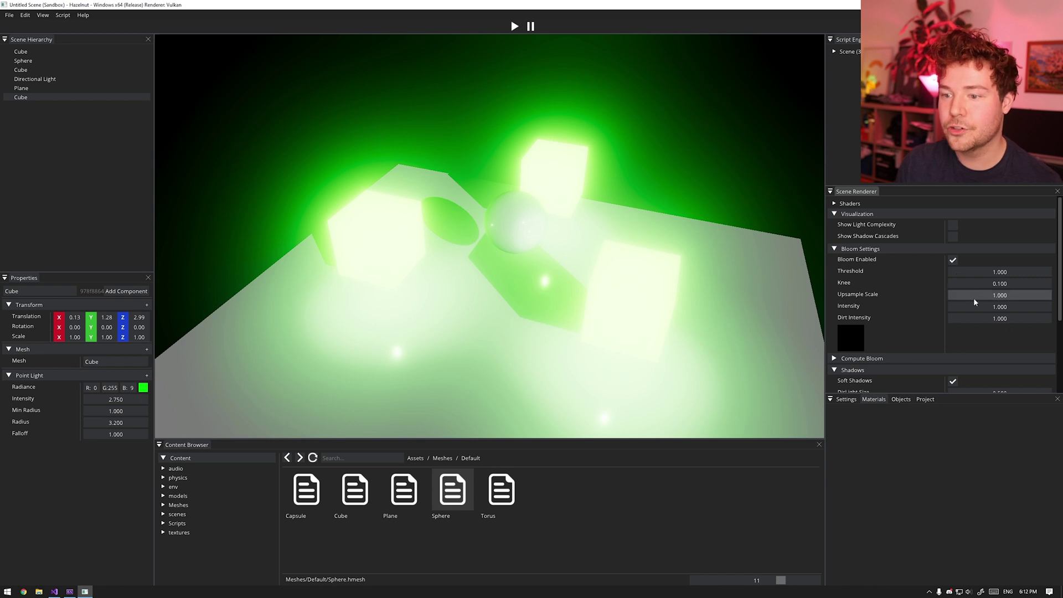
{"action": "left_click", "coordinate": [396, 201]}
{"action": "double_click", "coordinate": [866, 472]}
{"action": "type", "text": "2"}
{"action": "key", "text": "Return"}
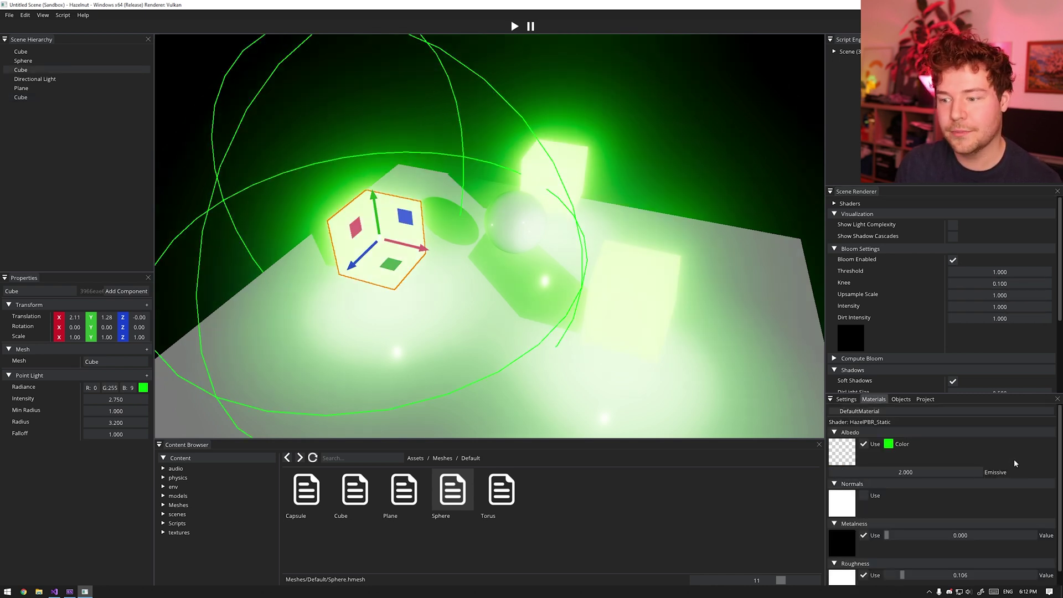
Step: Test a bloom intensity of 0.25 on the glowing cubes and reset it to 1
{"action": "left_click_drag", "start_coordinate": [1007, 307], "coordinate": [681, 176]}
{"action": "left_click", "coordinate": [681, 176]}
{"action": "right_click_drag", "start_coordinate": [730, 183], "coordinate": [990, 341]}
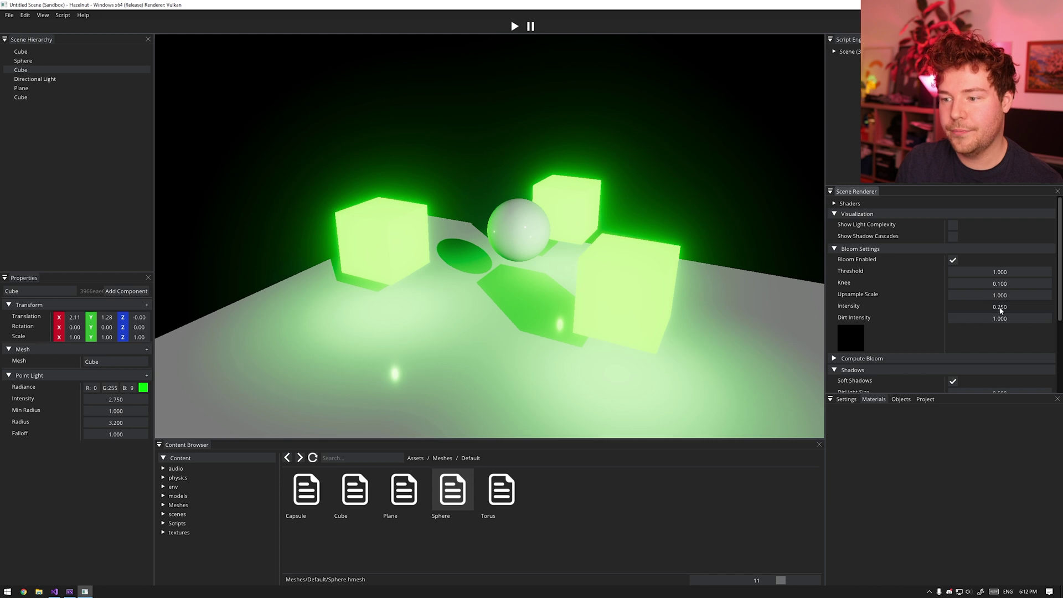
{"action": "left_click_drag", "start_coordinate": [999, 310], "coordinate": [946, 309]}
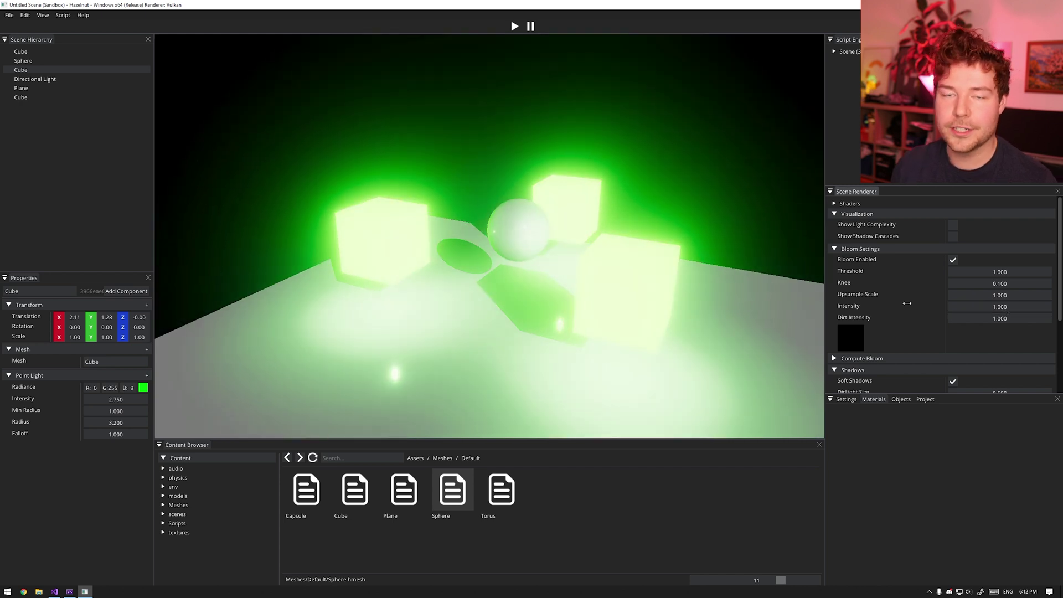
{"action": "right_click_drag", "start_coordinate": [686, 127], "coordinate": [676, 212]}
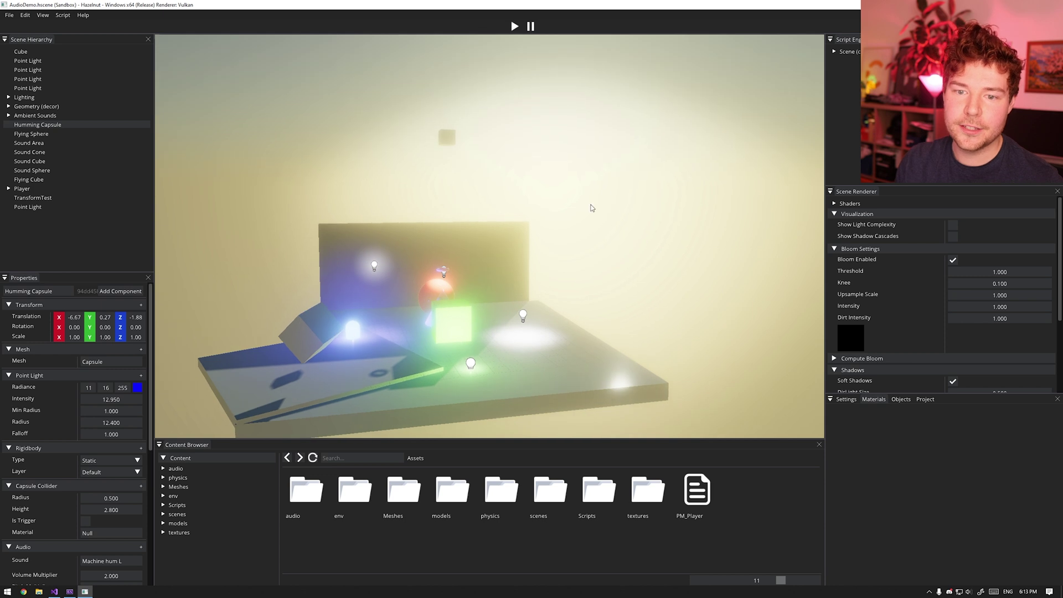
Step: Inspect the AudioDemo scene's lights and emissive objects with bloom turned off and back on
{"action": "right_click_drag", "start_coordinate": [463, 270], "coordinate": [463, 270]}
{"action": "right_click_drag", "start_coordinate": [620, 258], "coordinate": [620, 258]}
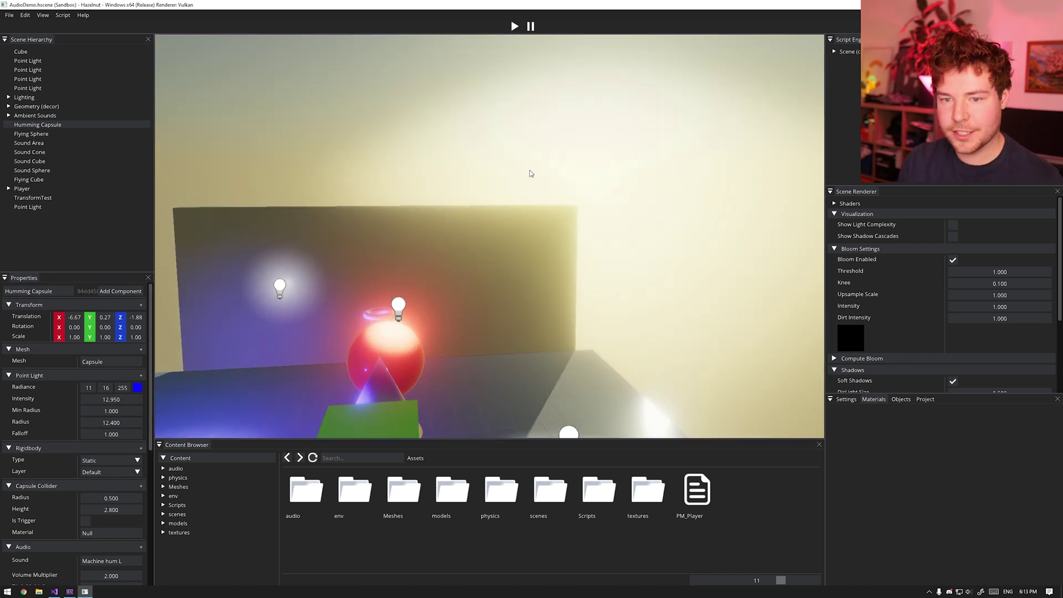
{"action": "scroll", "coordinate": [530, 173], "scroll_direction": "up", "scroll_amount": 3}
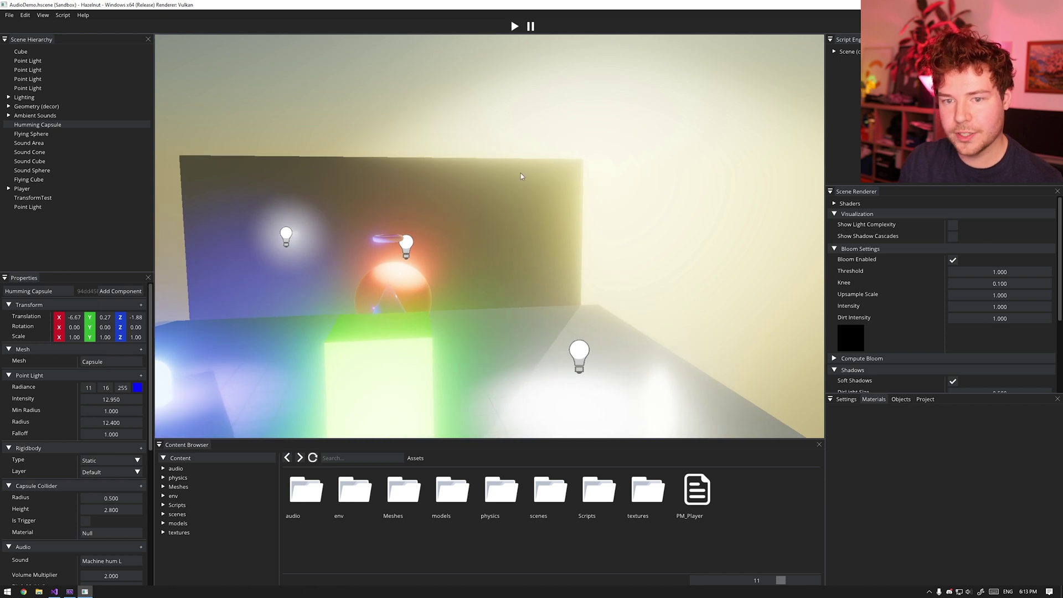
{"action": "left_click", "coordinate": [952, 260]}
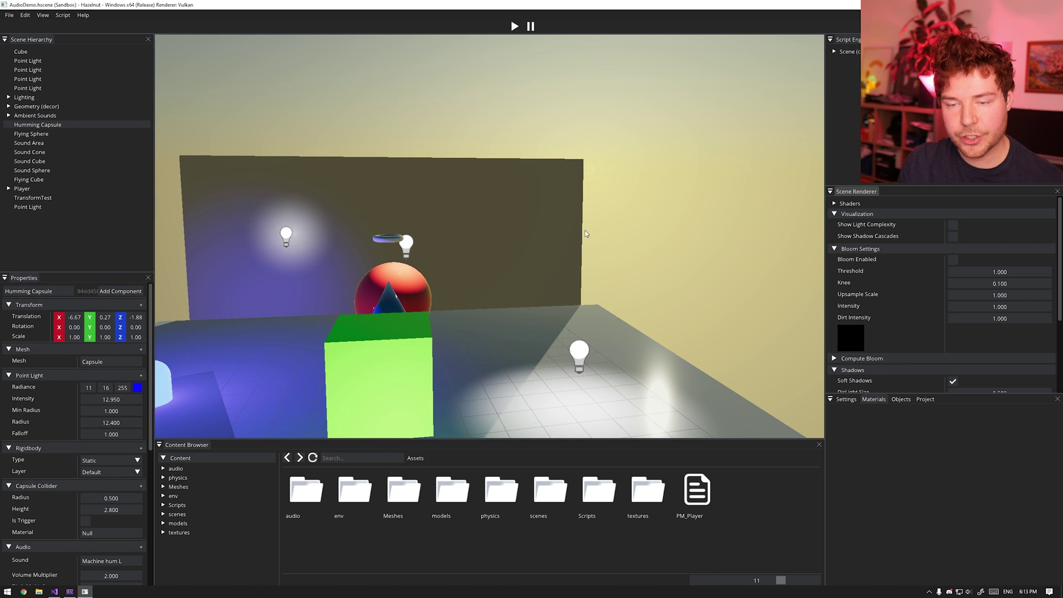
{"action": "left_click", "coordinate": [952, 260]}
{"action": "right_click_drag", "start_coordinate": [612, 171], "coordinate": [370, 270]}
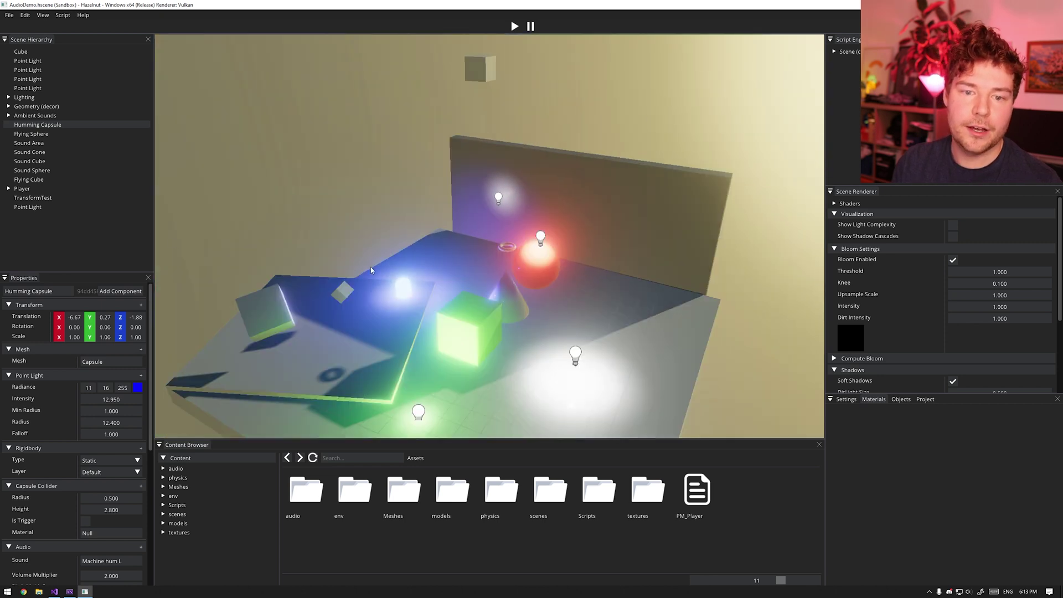
Step: Run the AudioDemo scene to view the glowing capsule in play mode and stop it
{"action": "left_click", "coordinate": [514, 26]}
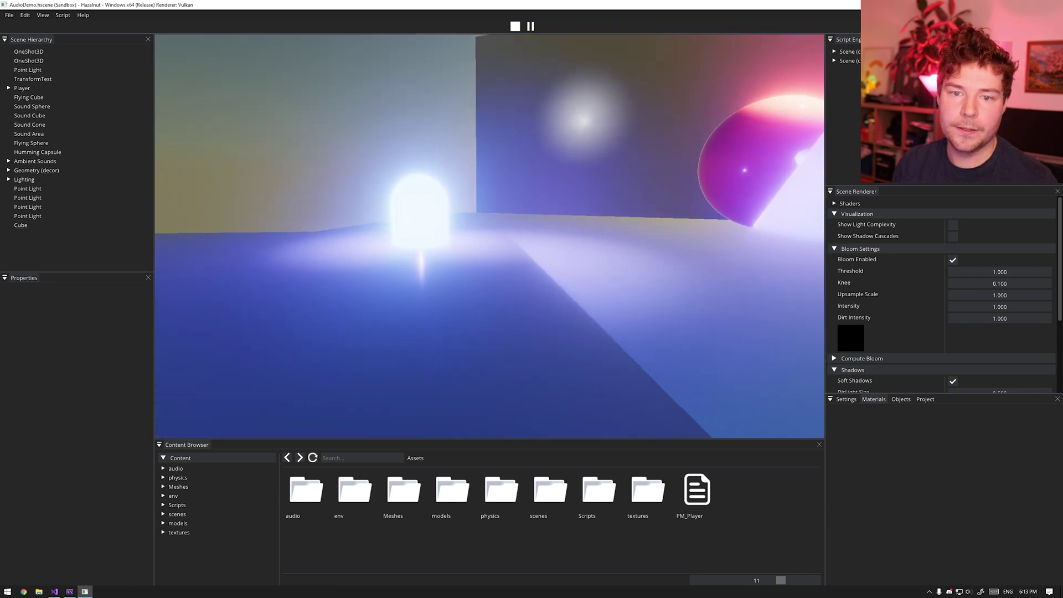
{"action": "key", "text": "Escape"}
Step: Move the Humming Capsule along X and Y to about X 11.34 and Y 6.29
{"action": "left_click", "coordinate": [436, 277]}
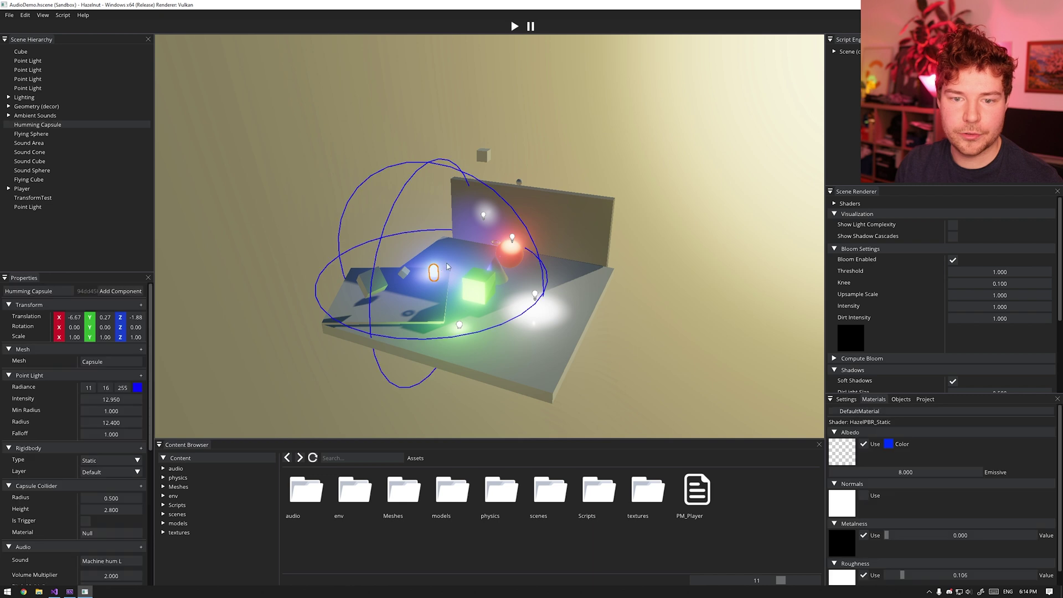
{"action": "left_click_drag", "start_coordinate": [436, 263], "coordinate": [548, 238]}
{"action": "scroll", "coordinate": [740, 259], "scroll_direction": "up", "scroll_amount": 5}
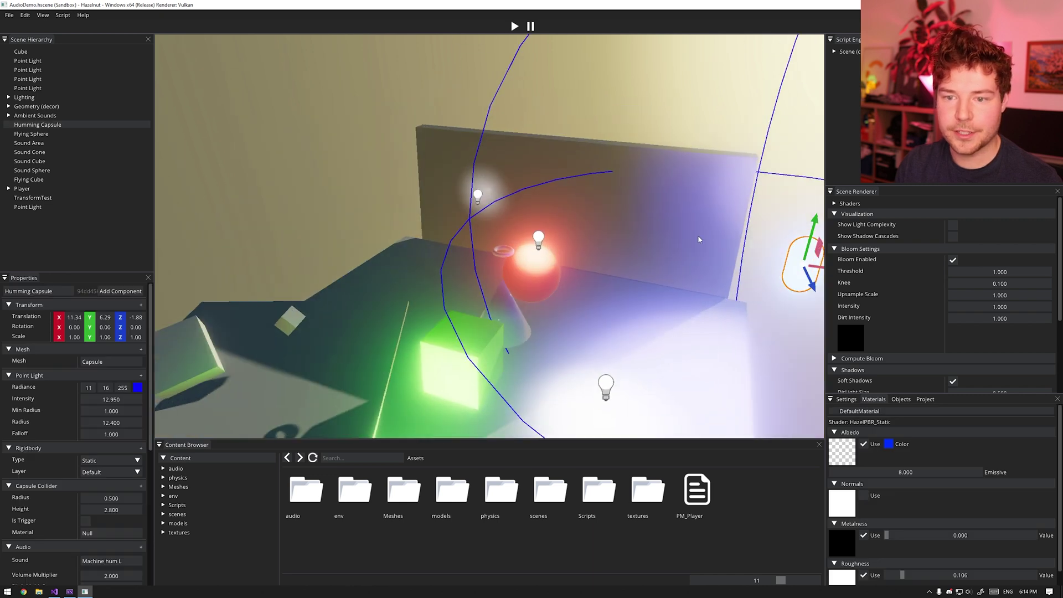
{"action": "scroll", "coordinate": [739, 259], "scroll_direction": "down", "scroll_amount": 5}
{"action": "left_click_drag", "start_coordinate": [719, 249], "coordinate": [652, 236], "text": "alt"}
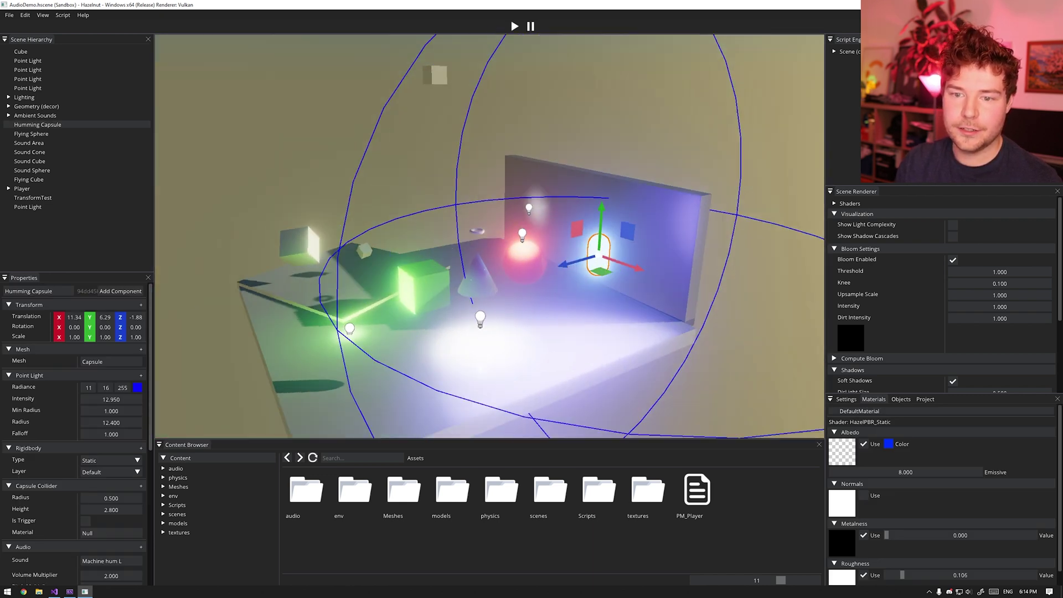
Step: Scale the Humming Capsule to about 0.27 × 1.13 × 0.27 and move it to about Z 5.25
{"action": "left_click_drag", "start_coordinate": [549, 294], "coordinate": [553, 187]}
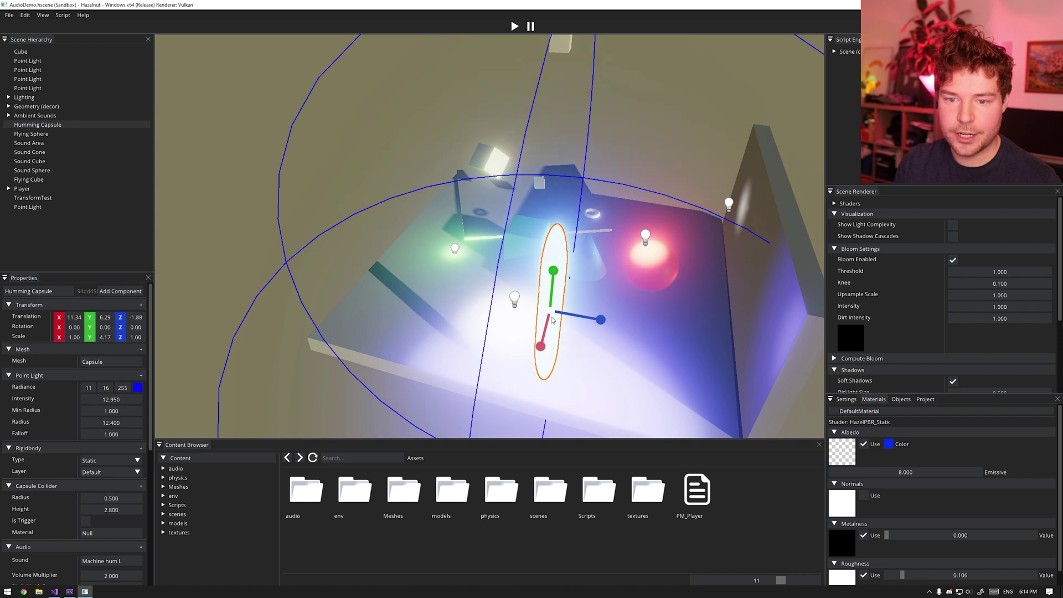
{"action": "left_click_drag", "start_coordinate": [545, 314], "coordinate": [366, 222]}
{"action": "scroll", "coordinate": [361, 263], "scroll_direction": "up", "scroll_amount": 3}
{"action": "left_click", "coordinate": [370, 168]}
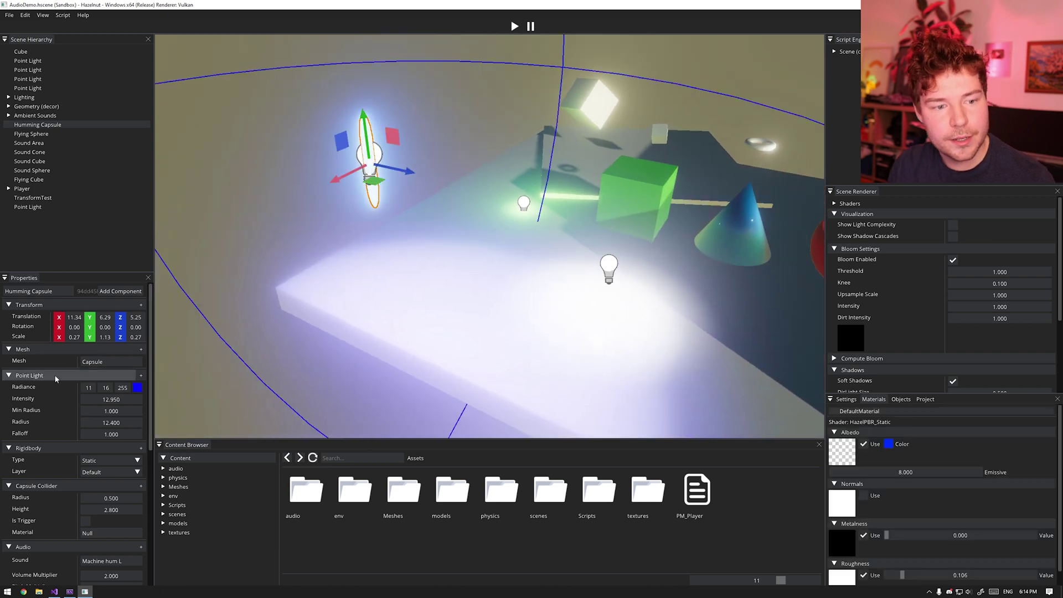
Step: Remove the Point Light component from the Humming Capsule
{"action": "left_click", "coordinate": [166, 391]}
{"action": "left_click_drag", "start_coordinate": [161, 385], "coordinate": [328, 197], "text": "alt"}
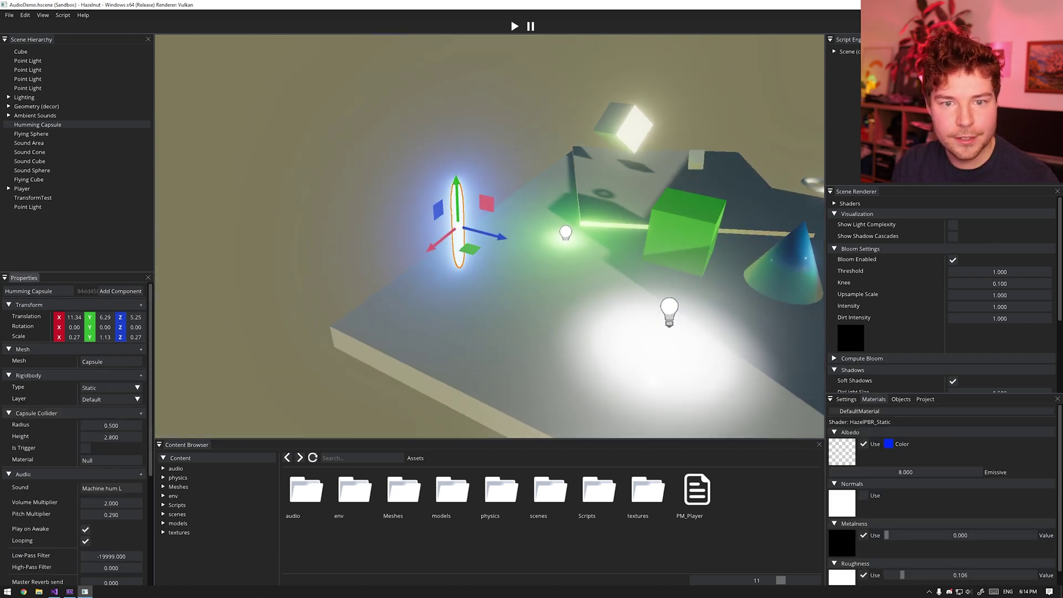
{"action": "scroll", "coordinate": [328, 197], "scroll_direction": "up", "scroll_amount": 5}
Step: Thin the Humming Capsule into a tube with a scale of about 0.10 in X and 0.12 in Z
{"action": "left_click", "coordinate": [420, 205]}
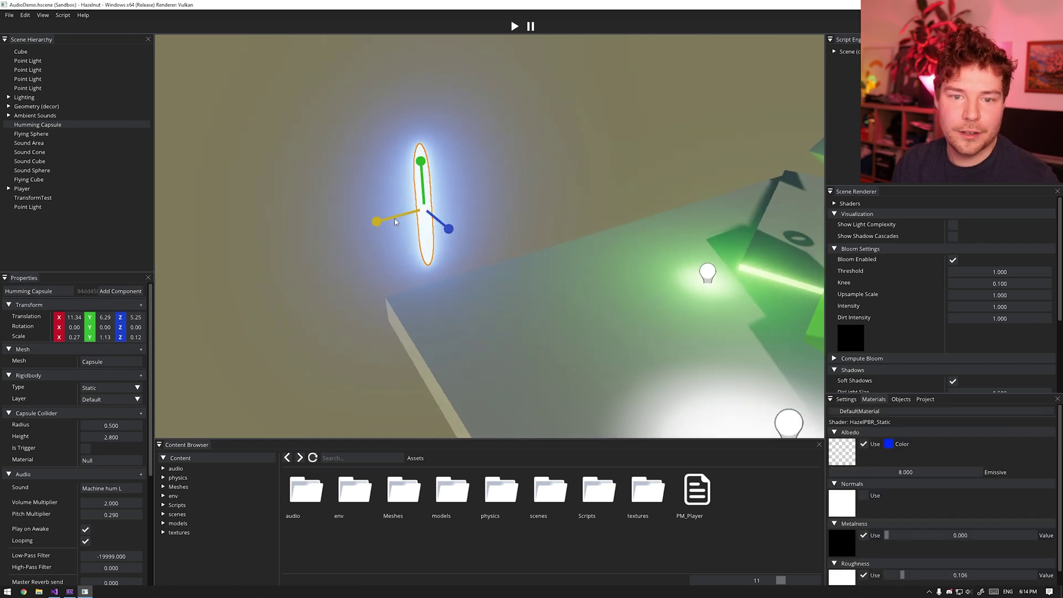
{"action": "left_click_drag", "start_coordinate": [395, 222], "coordinate": [413, 221]}
{"action": "left_click", "coordinate": [476, 205]}
{"action": "left_click_drag", "start_coordinate": [476, 205], "coordinate": [404, 206], "text": "alt"}
{"action": "left_click", "coordinate": [422, 207]}
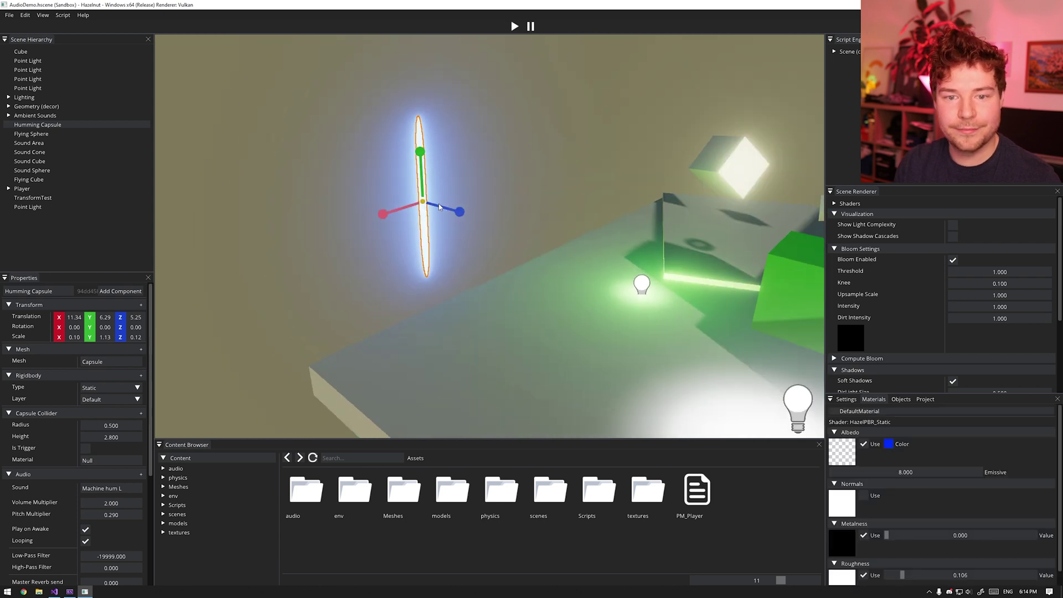
Step: Change the Humming Capsule material's albedo color to red (#FF0000)
{"action": "left_click", "coordinate": [889, 444]}
{"action": "left_click_drag", "start_coordinate": [1000, 510], "coordinate": [1002, 436]}
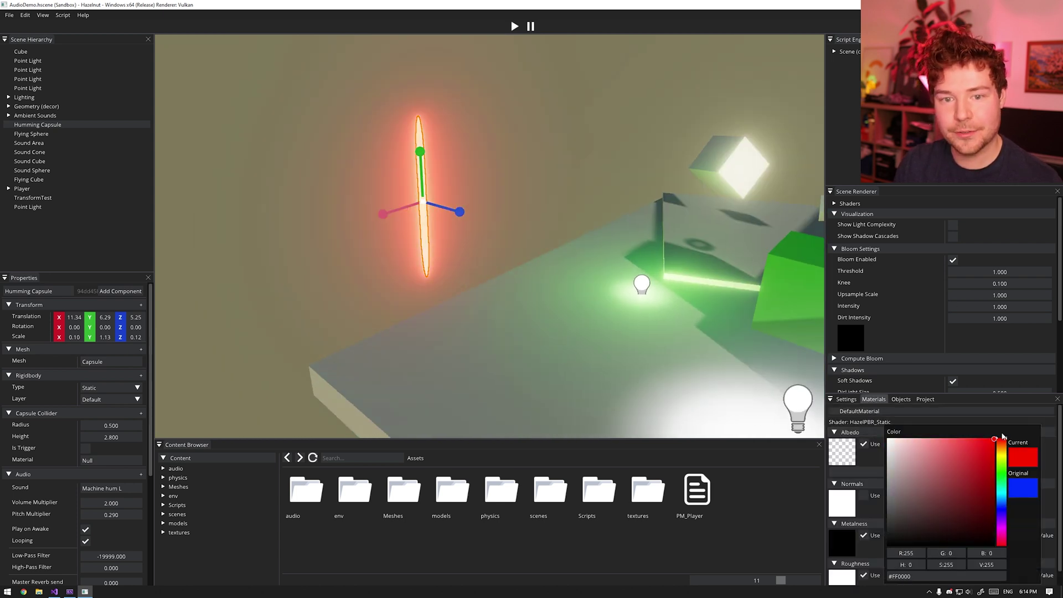
{"action": "left_click_drag", "start_coordinate": [637, 265], "coordinate": [765, 274], "text": "alt"}
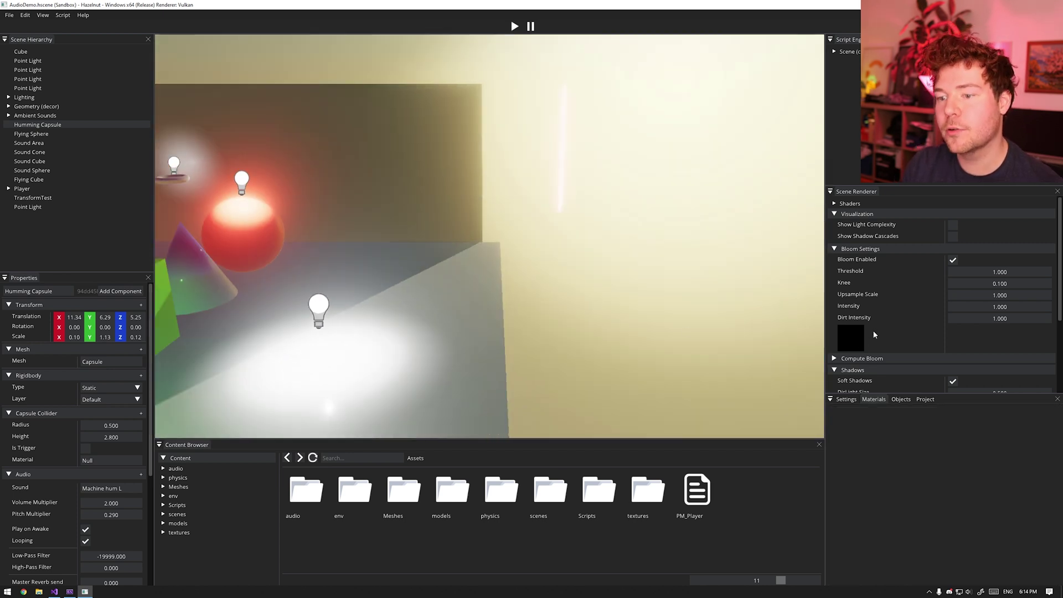
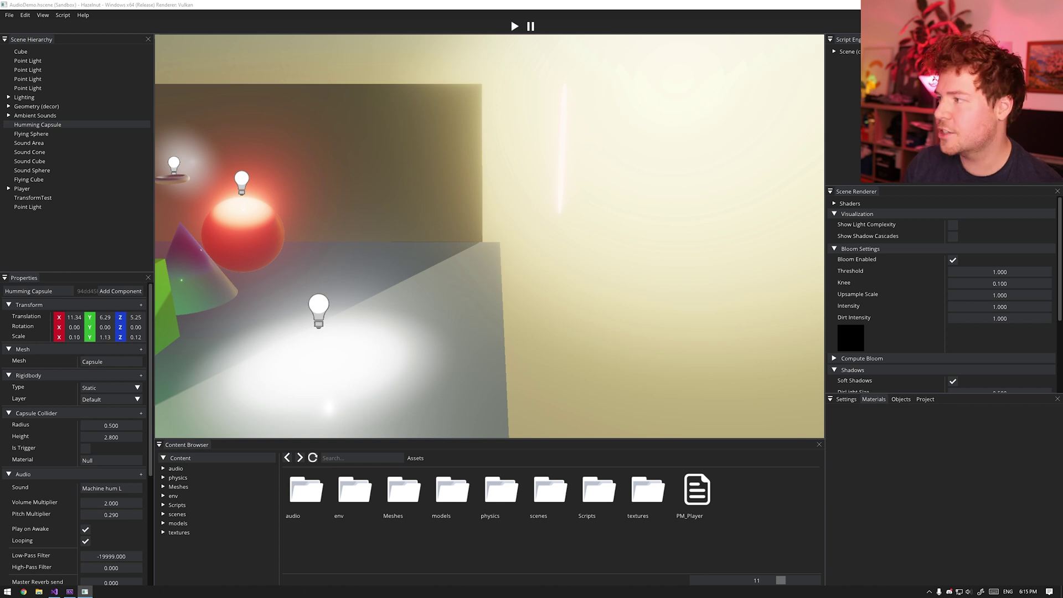
Step: Switch to the browser and review the Unreal Engine Bloom documentation, including the Bloom Dirt Mask section and its example texture, and return to Hazelnut
{"action": "key", "text": "alt+Tab"}
{"action": "scroll", "coordinate": [573, 286], "scroll_direction": "up", "scroll_amount": 7}
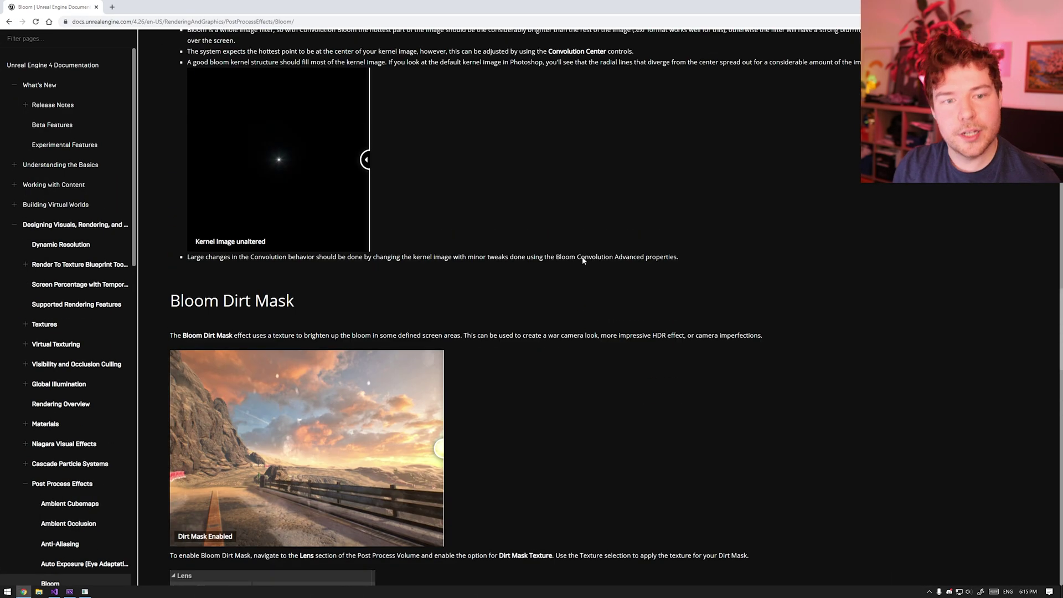
{"action": "scroll", "coordinate": [410, 217], "scroll_direction": "down", "scroll_amount": 6}
{"action": "scroll", "coordinate": [238, 168], "scroll_direction": "up", "scroll_amount": 20}
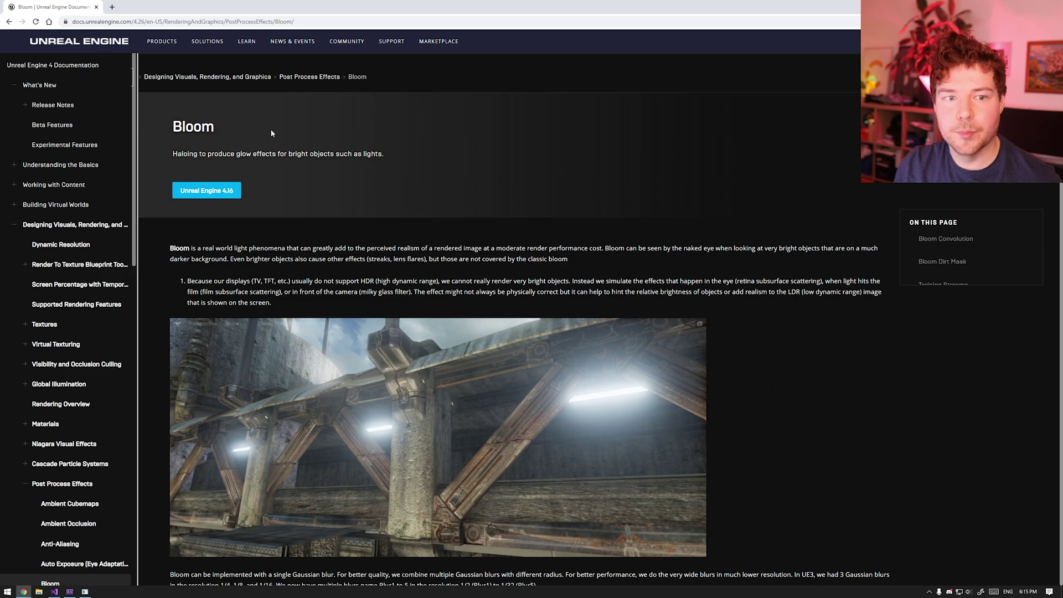
{"action": "scroll", "coordinate": [565, 228], "scroll_direction": "down", "scroll_amount": 20}
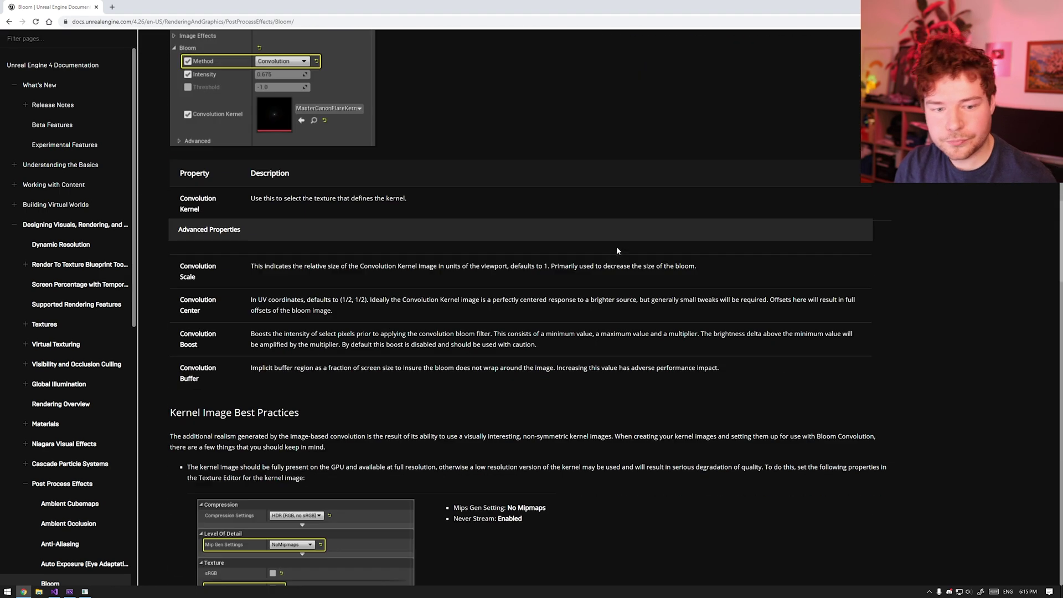
{"action": "scroll", "coordinate": [600, 297], "scroll_direction": "down", "scroll_amount": 11}
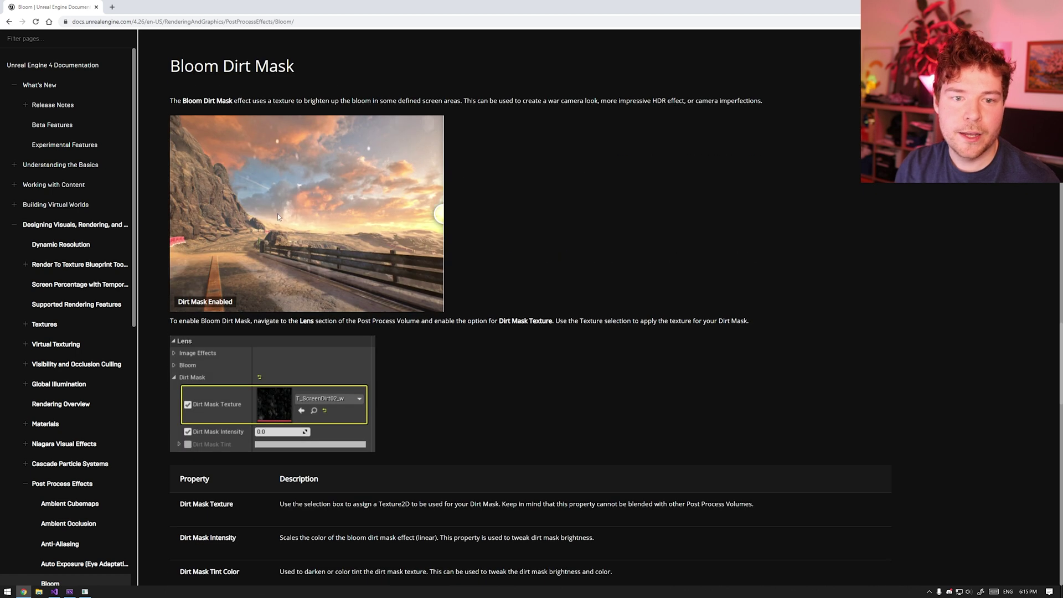
{"action": "scroll", "coordinate": [290, 216], "scroll_direction": "down", "scroll_amount": 2}
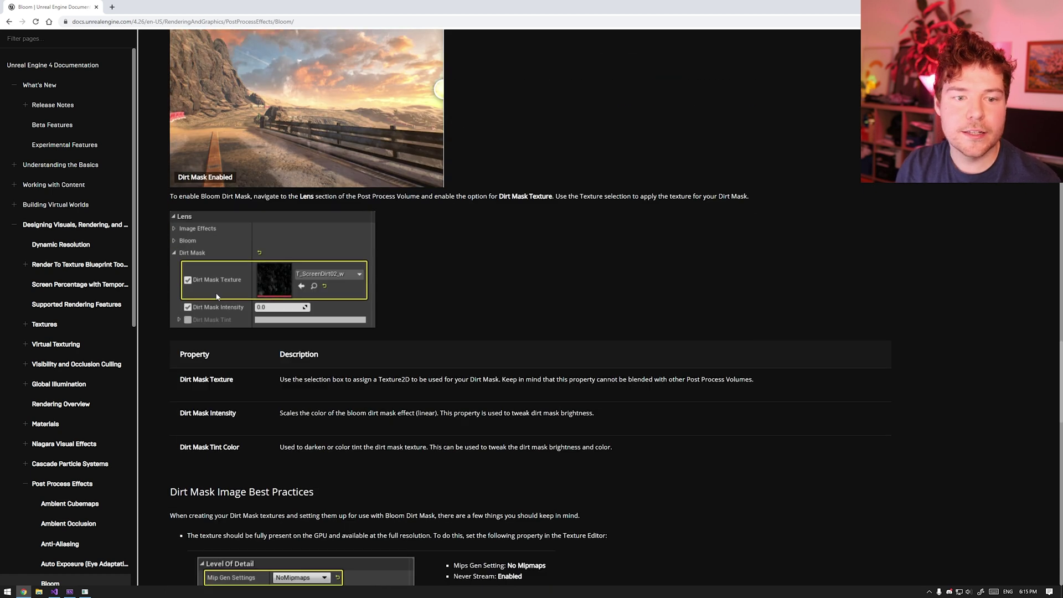
{"action": "scroll", "coordinate": [272, 276], "scroll_direction": "down", "scroll_amount": 10}
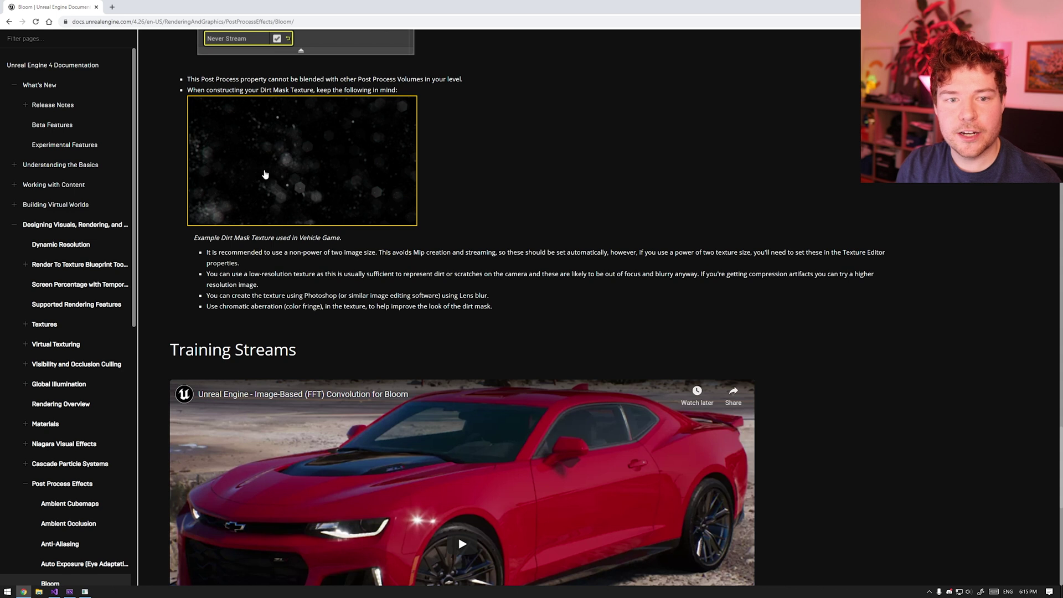
{"action": "left_click", "coordinate": [591, 221]}
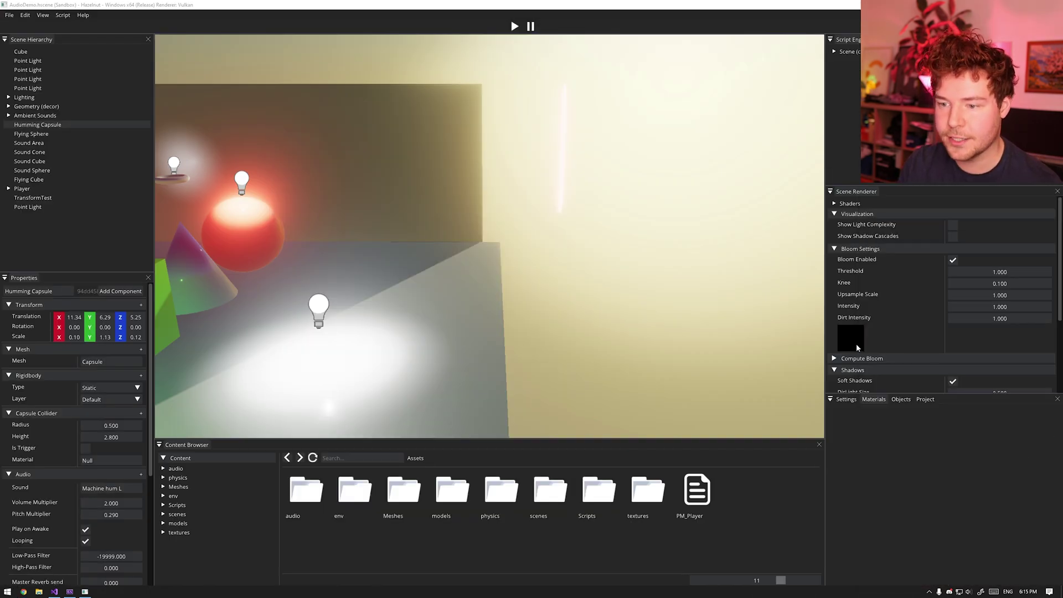
Step: Load a dirt mask texture into the bloom settings and raise the Dirt Intensity to 1.65
{"action": "left_click", "coordinate": [857, 347]}
{"action": "double_click", "coordinate": [276, 148]}
{"action": "scroll", "coordinate": [589, 343], "scroll_direction": "down", "scroll_amount": 3}
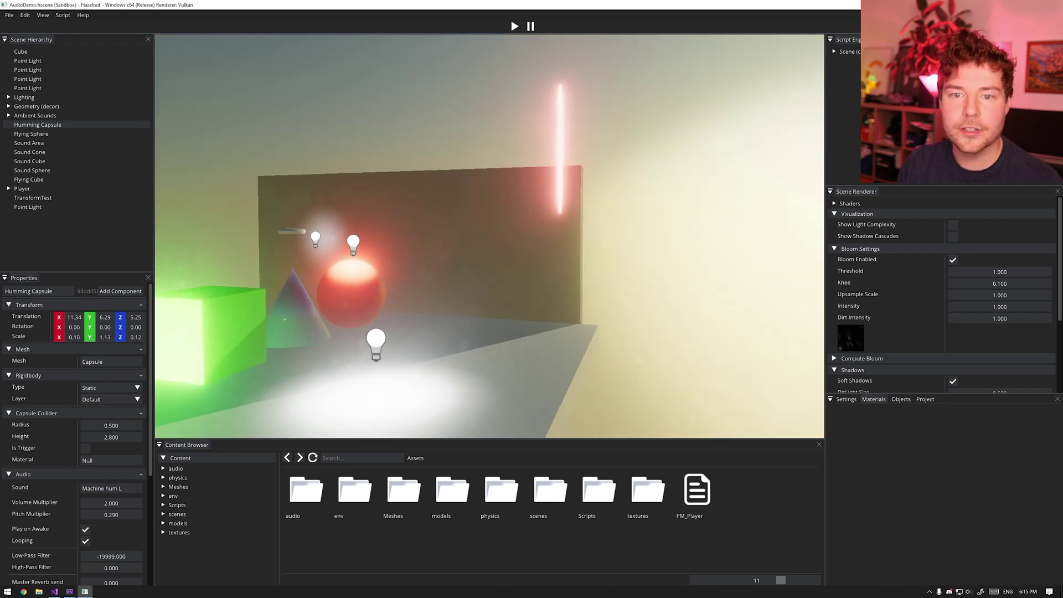
{"action": "scroll", "coordinate": [482, 147], "scroll_direction": "down", "scroll_amount": 5}
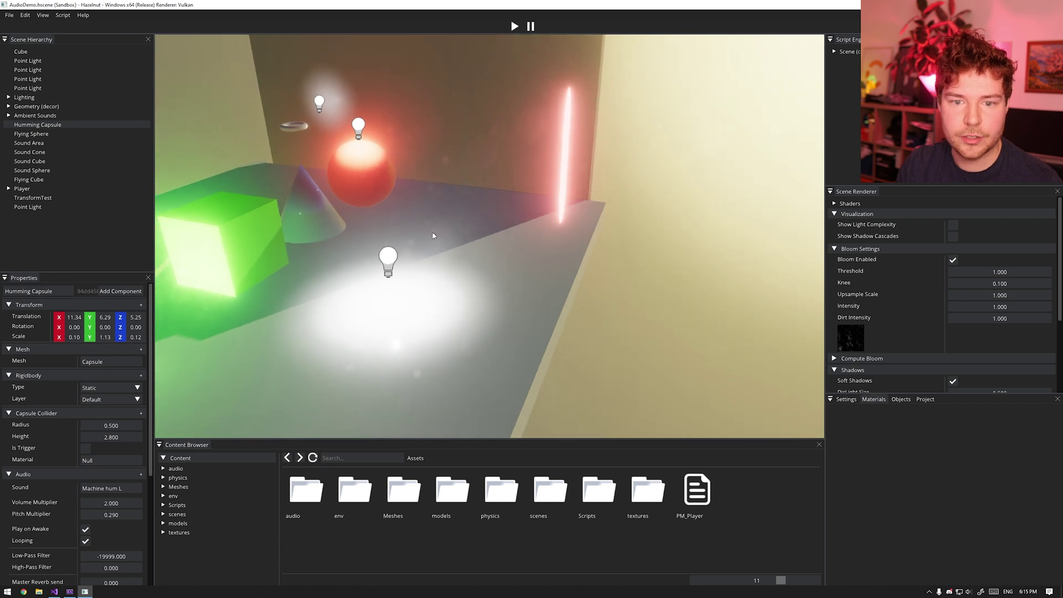
{"action": "mouse_move", "coordinate": [976, 318]}
{"action": "left_mouse_down"}
{"action": "mouse_move", "coordinate": [1040, 318]}
{"action": "mouse_move", "coordinate": [984, 317]}
{"action": "left_mouse_up"}
{"action": "mouse_move", "coordinate": [498, 144]}
{"action": "right_mouse_down"}
{"action": "mouse_move", "coordinate": [388, 149]}
{"action": "mouse_move", "coordinate": [382, 105]}
{"action": "mouse_move", "coordinate": [368, 94]}
{"action": "right_mouse_up"}
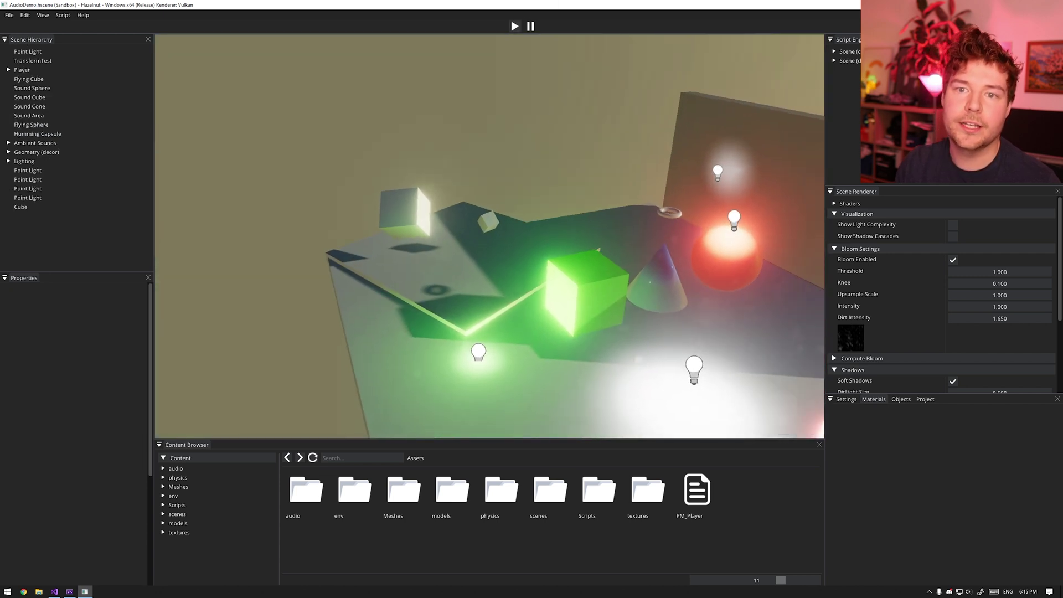
Step: Run the AudioDemo scene to examine the bloom dirt effect, stop it, and look around the glowing objects
{"action": "left_click", "coordinate": [514, 26]}
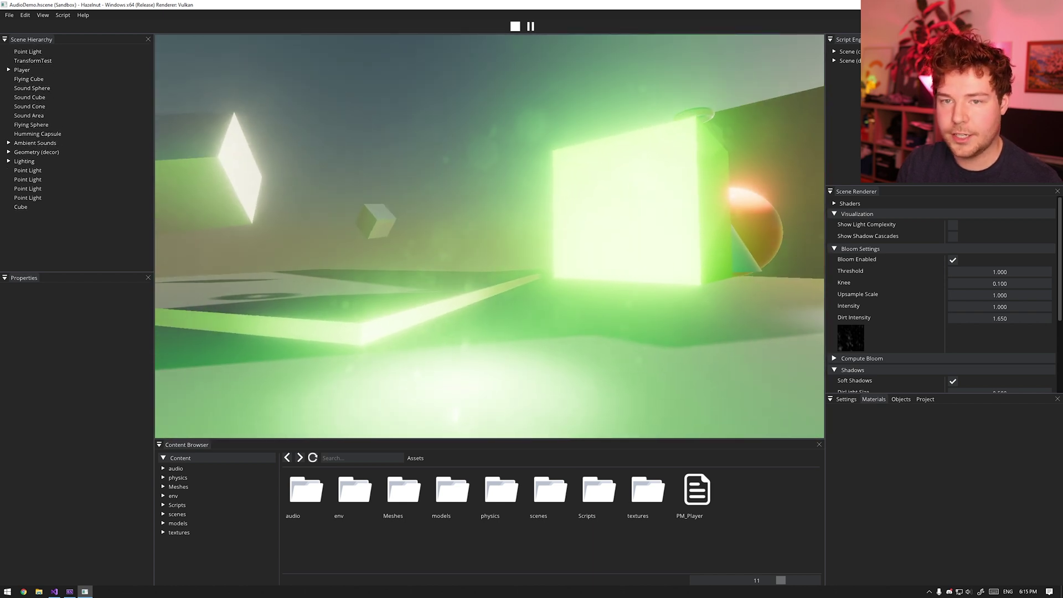
{"action": "key", "text": "Escape"}
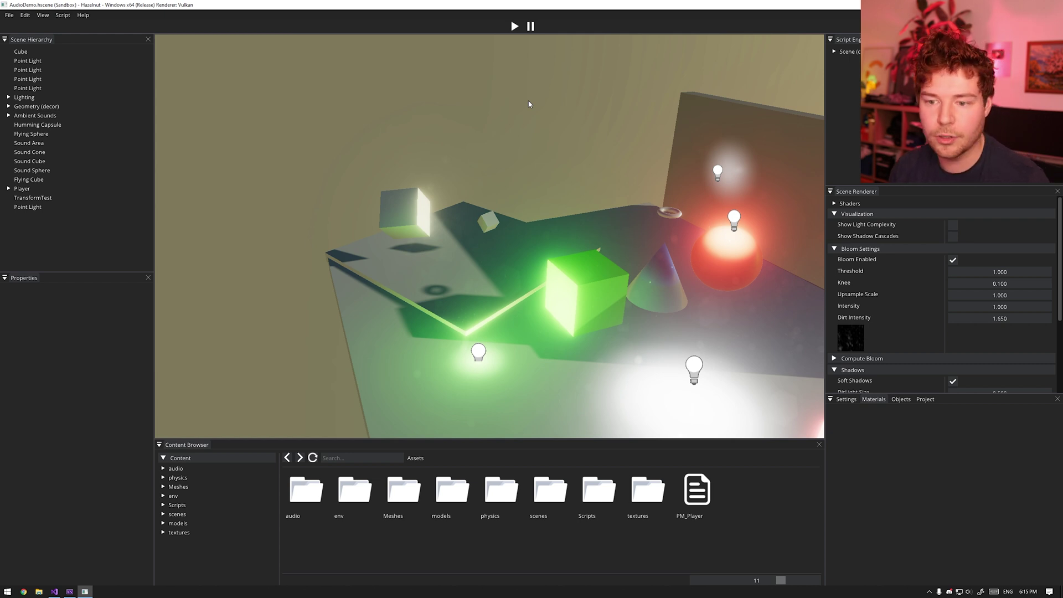
{"action": "right_click_drag", "start_coordinate": [545, 104], "coordinate": [447, 345]}
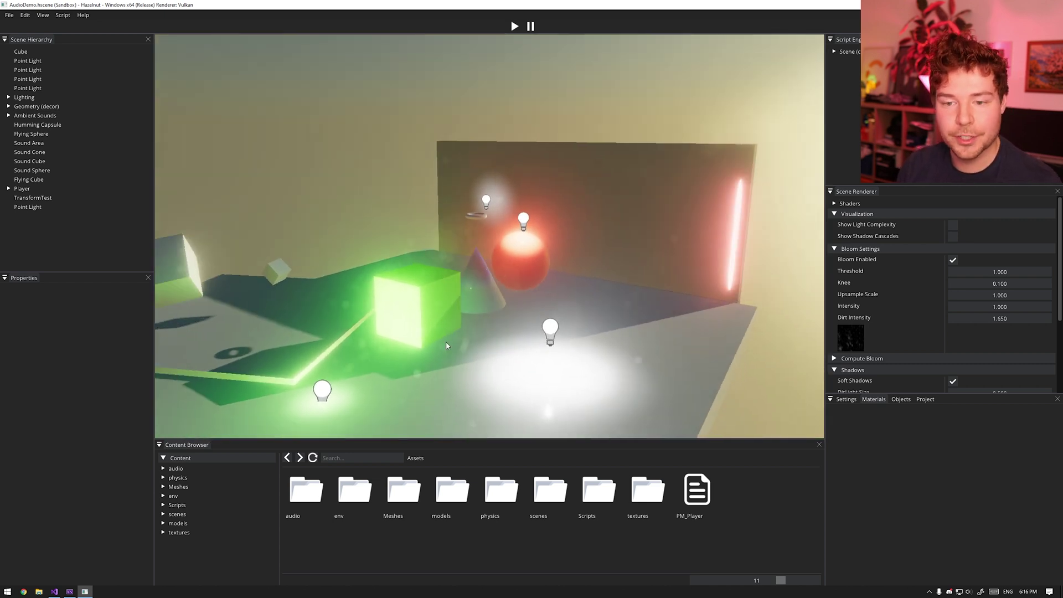
{"action": "right_click_drag", "start_coordinate": [469, 257], "coordinate": [481, 329]}
Step: Open the SponzaDemo scene from the scenes folder
{"action": "double_click", "coordinate": [550, 489]}
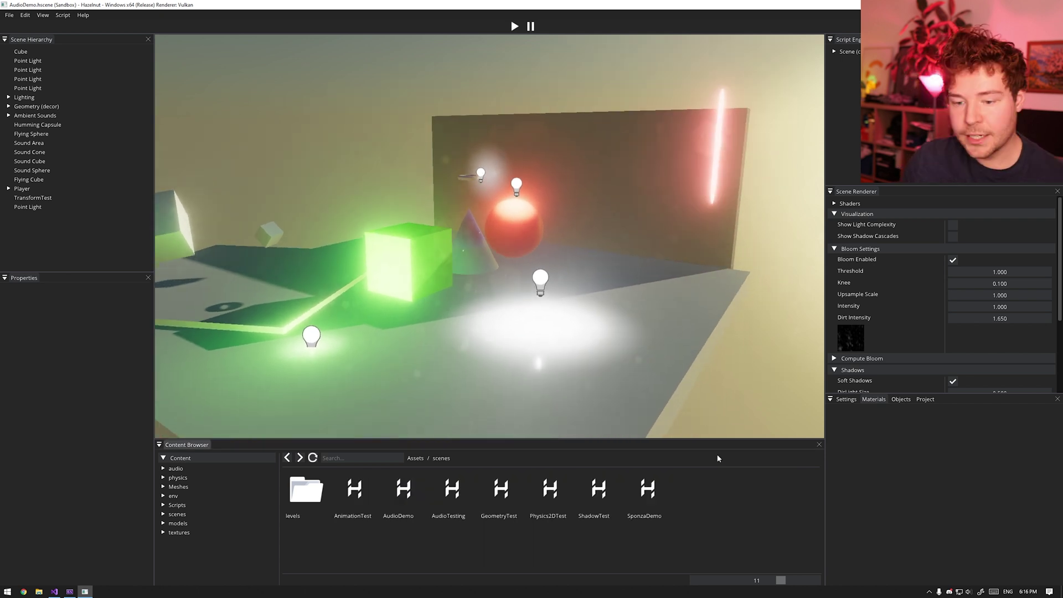
{"action": "left_click_drag", "start_coordinate": [642, 485], "coordinate": [428, 316]}
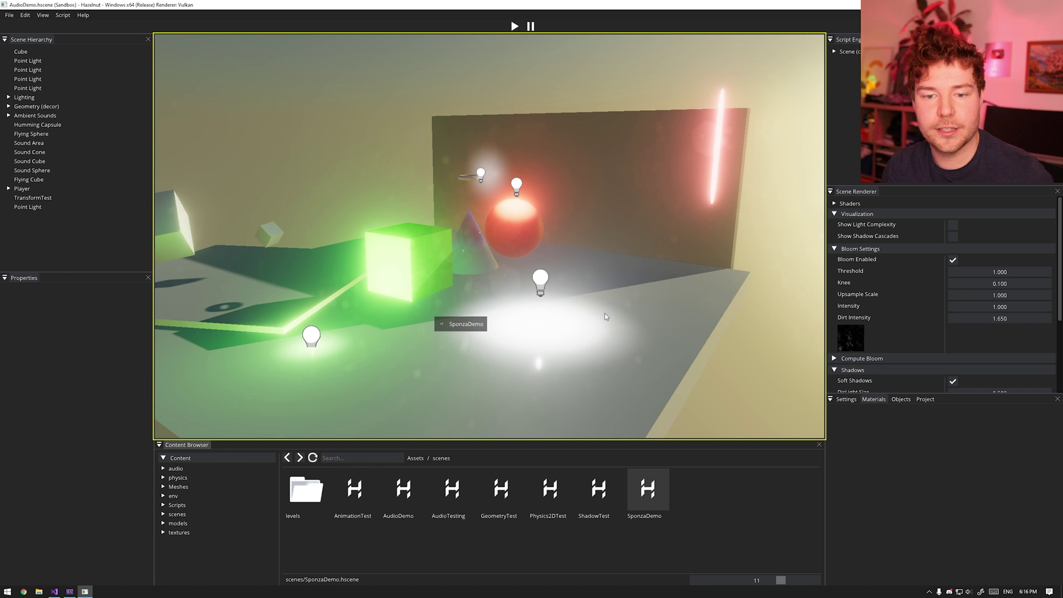
{"action": "left_click_drag", "start_coordinate": [595, 311], "coordinate": [584, 304]}
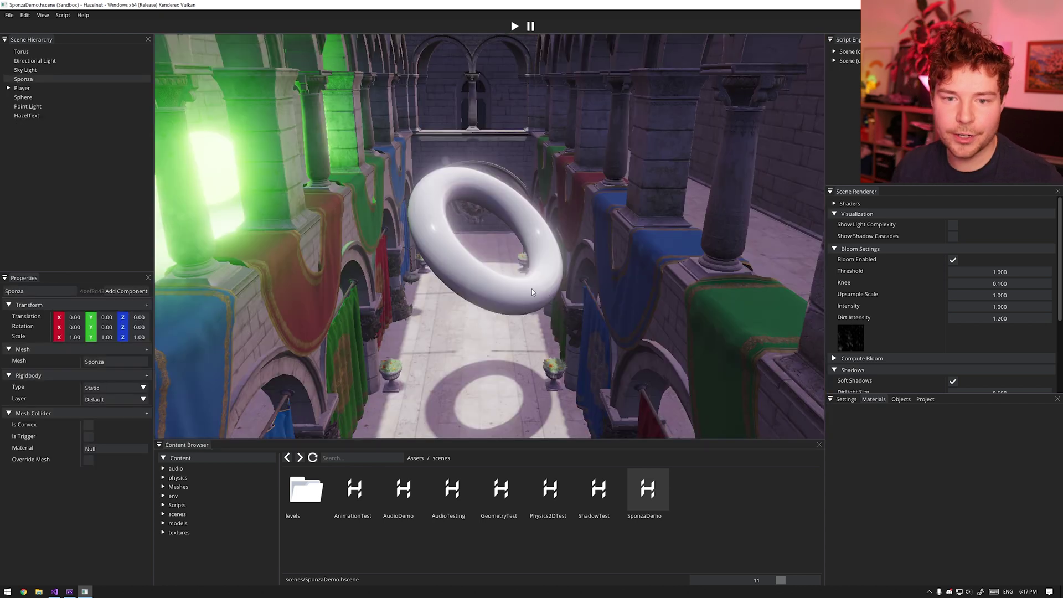
Step: Set the bloom Dirt Intensity to 0 while viewing the glowing green sphere in the corridor
{"action": "right_click_drag", "start_coordinate": [532, 288], "coordinate": [471, 224]}
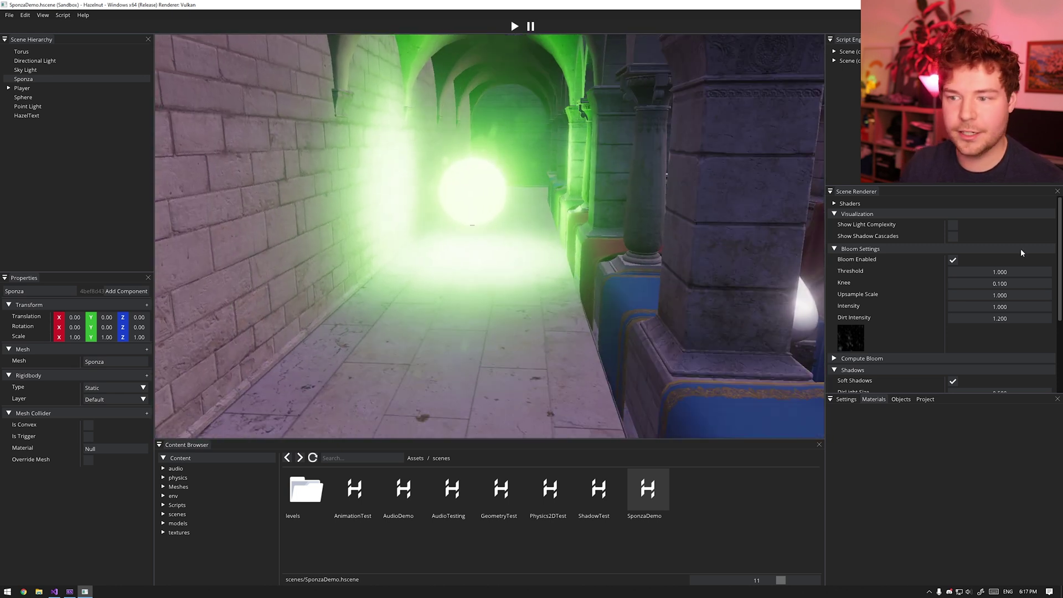
{"action": "left_click_drag", "start_coordinate": [986, 318], "coordinate": [428, 275]}
Step: Set the intensity of the Point Light at the glowing green sphere to 0
{"action": "left_click", "coordinate": [467, 208]}
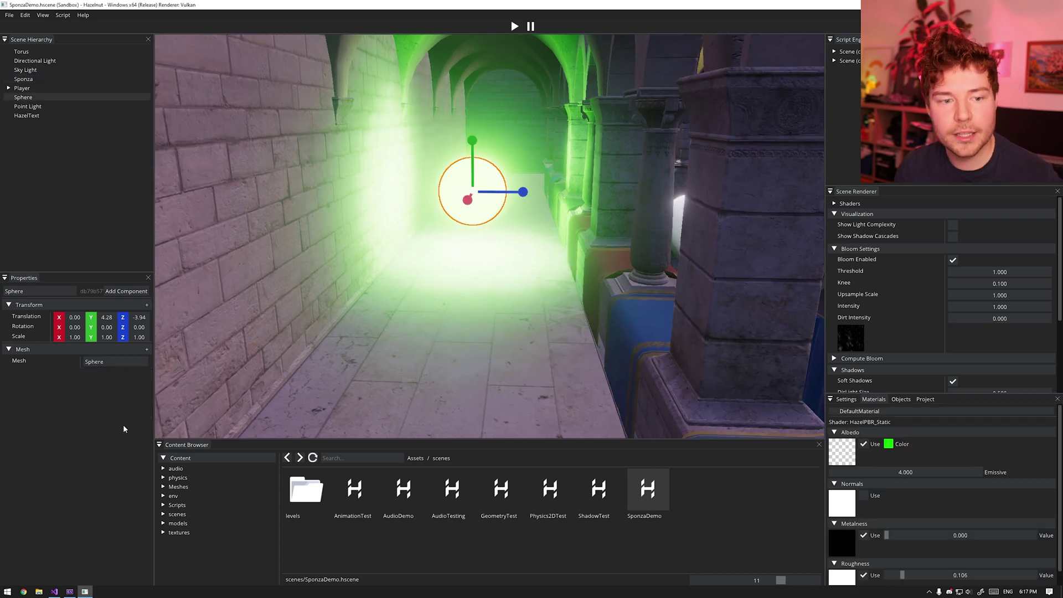
{"action": "left_click", "coordinate": [35, 109]}
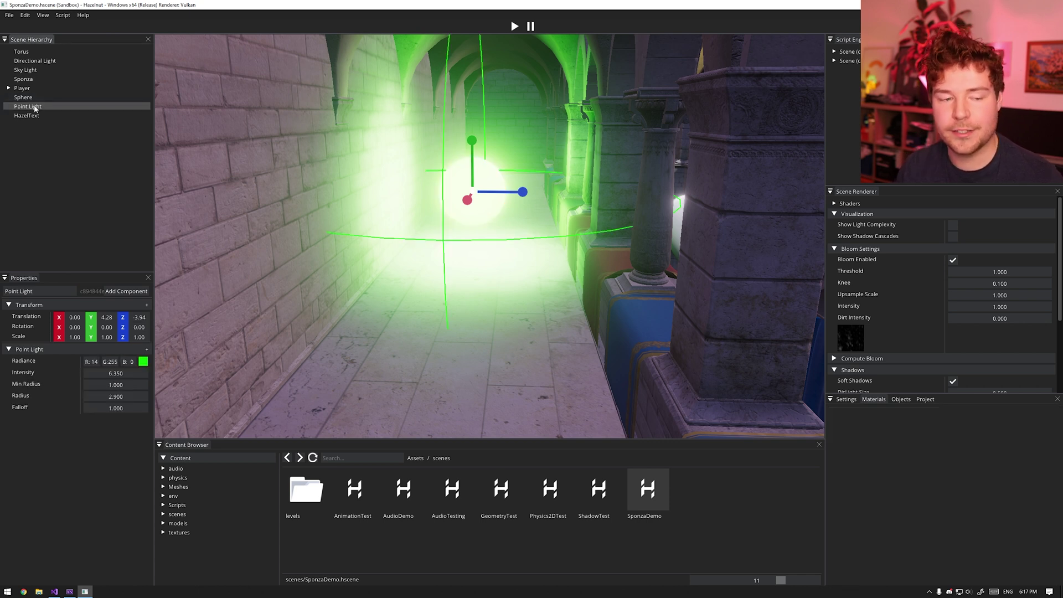
{"action": "double_click", "coordinate": [121, 372]}
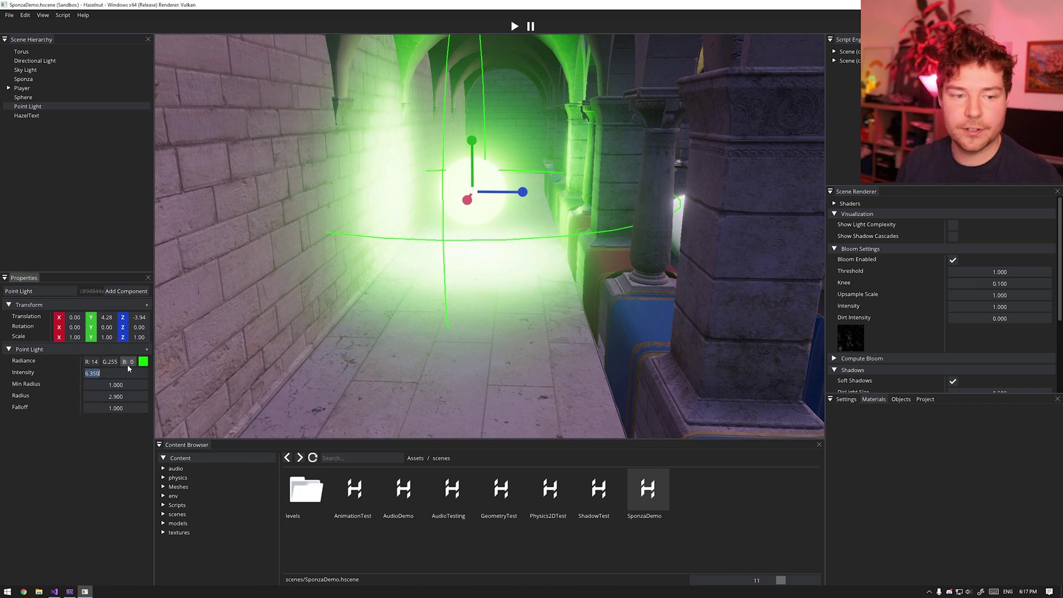
{"action": "type", "text": "0"}
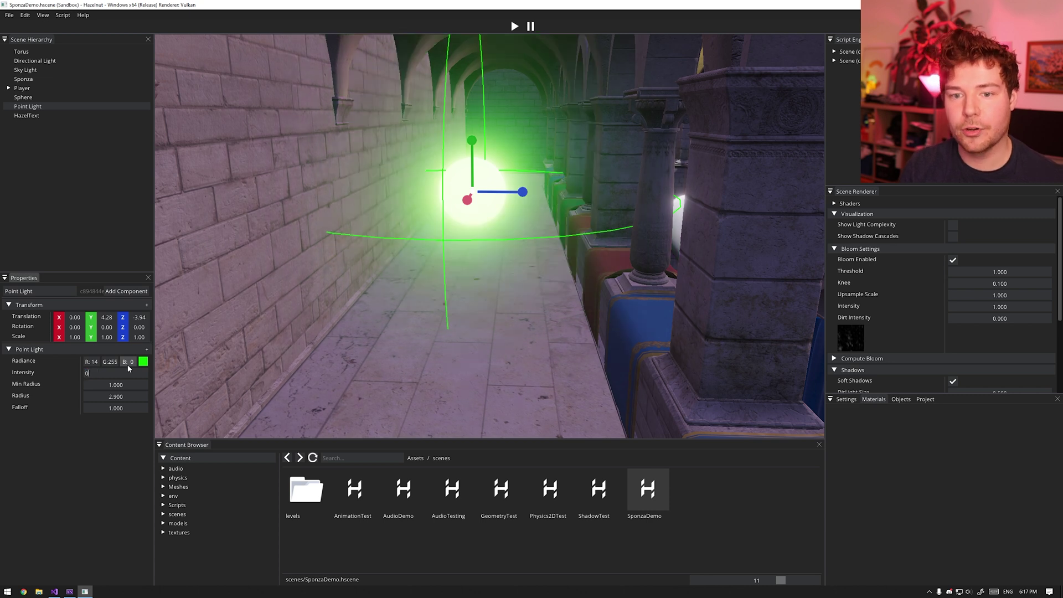
{"action": "right_click_drag", "start_coordinate": [209, 363], "coordinate": [494, 212]}
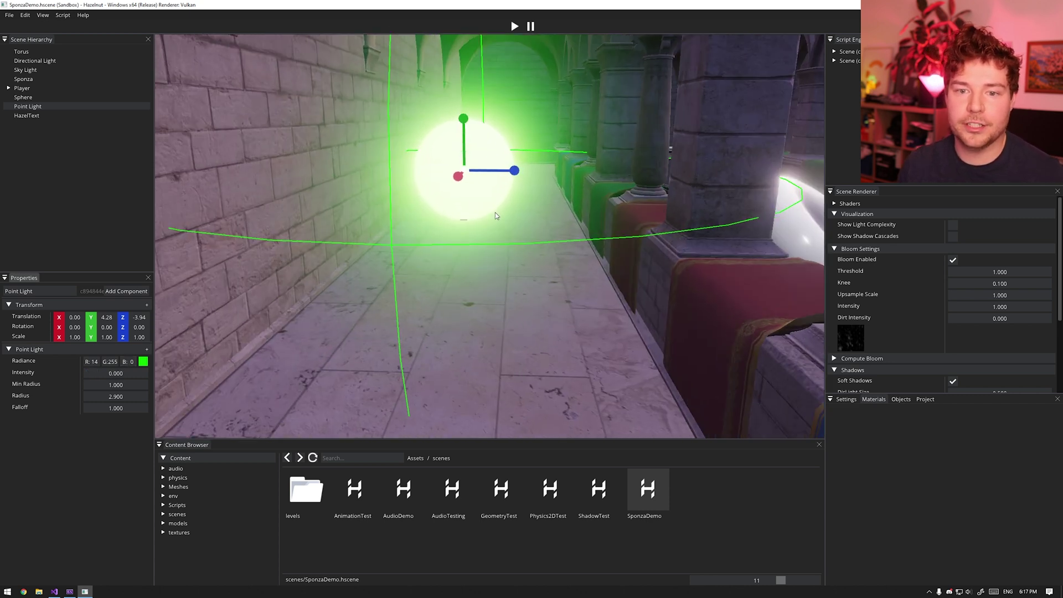
Step: Set the intensity of the Point Light at the glowing sphere to 6
{"action": "double_click", "coordinate": [116, 373]}
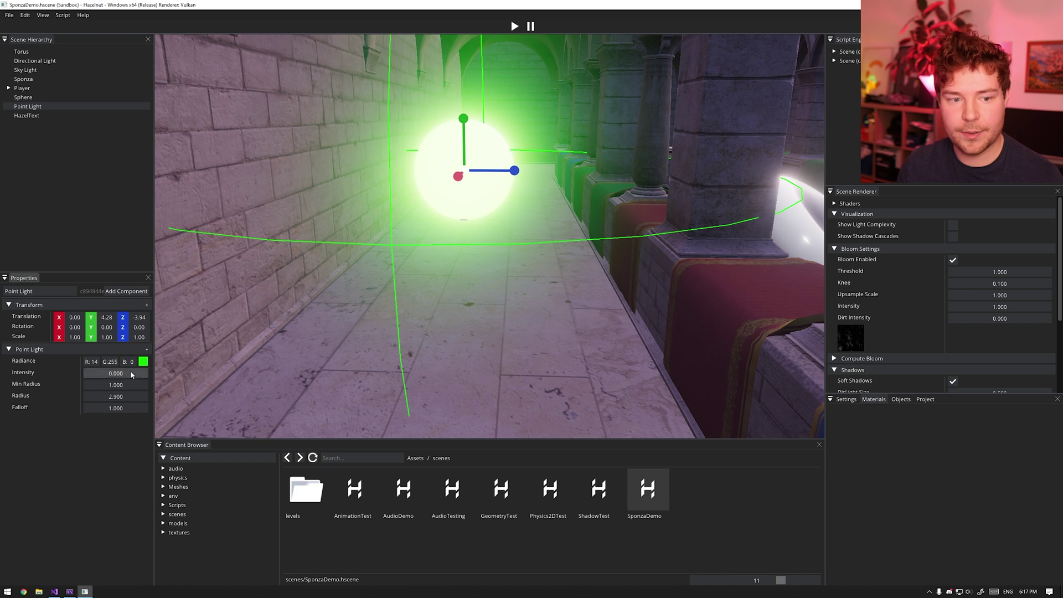
{"action": "type", "text": "6"}
{"action": "key", "text": "Return"}
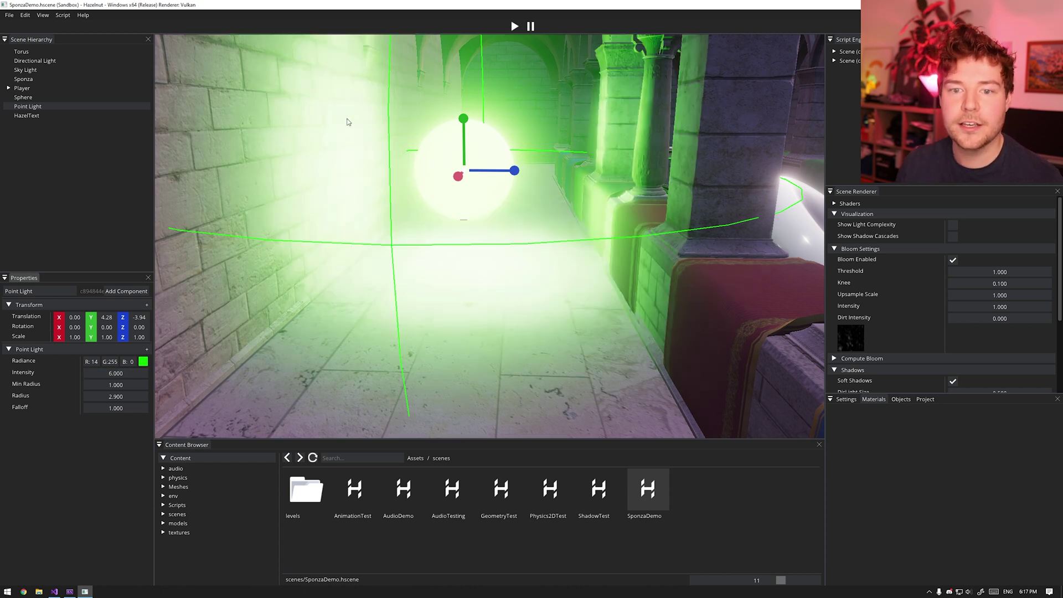
Step: Select the Sponza mesh and open its red curtain material, Unnamed Material #18
{"action": "right_click_drag", "start_coordinate": [504, 328], "coordinate": [736, 314]}
{"action": "right_click_drag", "start_coordinate": [583, 138], "coordinate": [620, 202]}
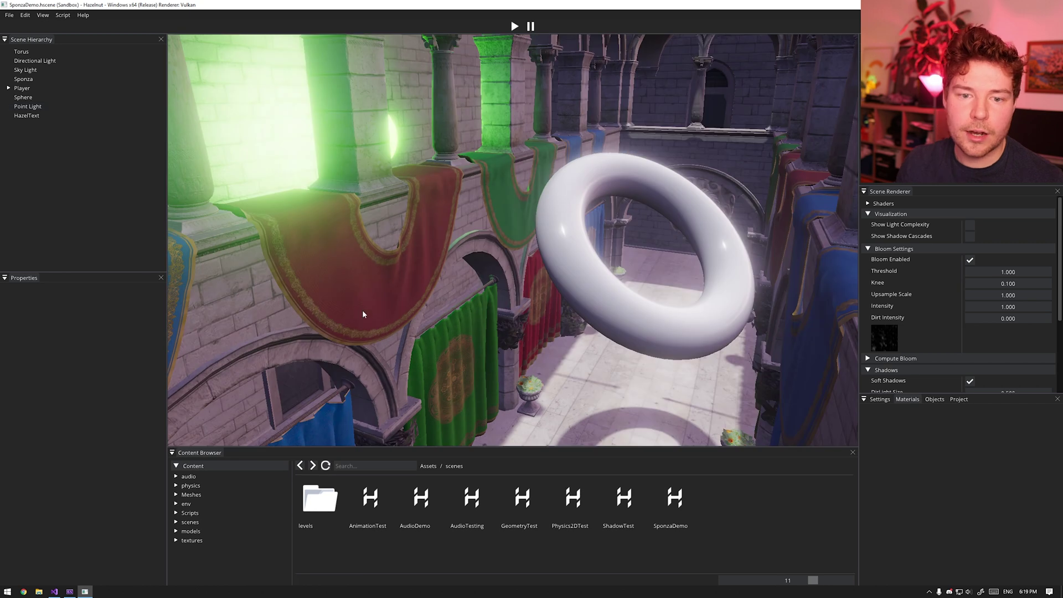
{"action": "left_click", "coordinate": [362, 310]}
{"action": "scroll", "coordinate": [886, 455], "scroll_direction": "down", "scroll_amount": 3}
{"action": "left_click", "coordinate": [917, 446]}
{"action": "left_click", "coordinate": [916, 446]}
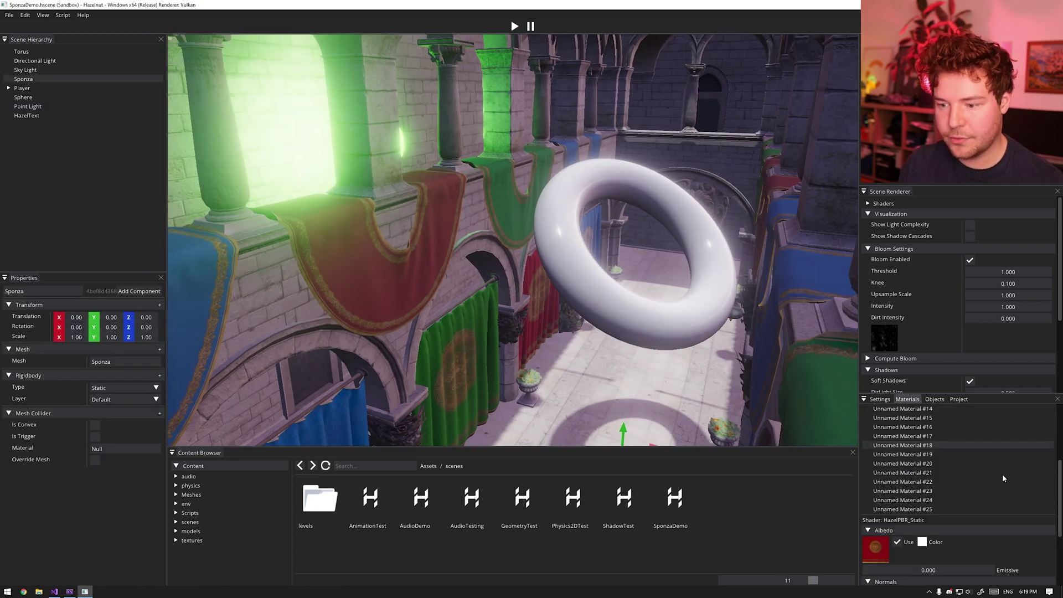
Step: Set the red curtain material's emissive value to 5 with the curtain in view
{"action": "scroll", "coordinate": [1002, 473], "scroll_direction": "down", "scroll_amount": 3}
{"action": "right_click_drag", "start_coordinate": [732, 343], "coordinate": [477, 239]}
{"action": "key", "text": "w"}
{"action": "double_click", "coordinate": [930, 459]}
{"action": "type", "text": "5"}
{"action": "key", "text": "Return"}
Step: Reduce the red curtain material's emissive value to 1 and raise it to 2
{"action": "key", "text": "w"}
{"action": "right_click_drag", "start_coordinate": [594, 331], "coordinate": [692, 338]}
{"action": "double_click", "coordinate": [945, 457]}
{"action": "type", "text": "1"}
{"action": "key", "text": "Return"}
{"action": "double_click", "coordinate": [943, 458]}
{"action": "type", "text": "2"}
{"action": "key", "text": "Return"}
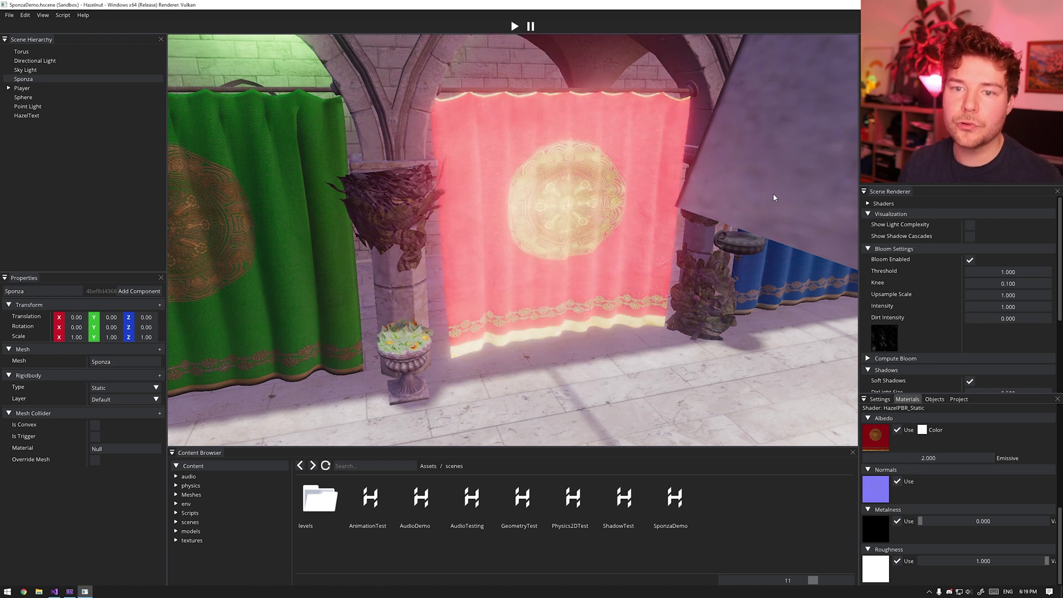
Step: Raise the red curtain material's emissive value to 32 and reset it to 0
{"action": "mouse_move", "coordinate": [900, 457]}
{"action": "left_mouse_down"}
{"action": "mouse_move", "coordinate": [960, 459]}
{"action": "mouse_move", "coordinate": [915, 457]}
{"action": "left_mouse_up"}
{"action": "double_click", "coordinate": [915, 457]}
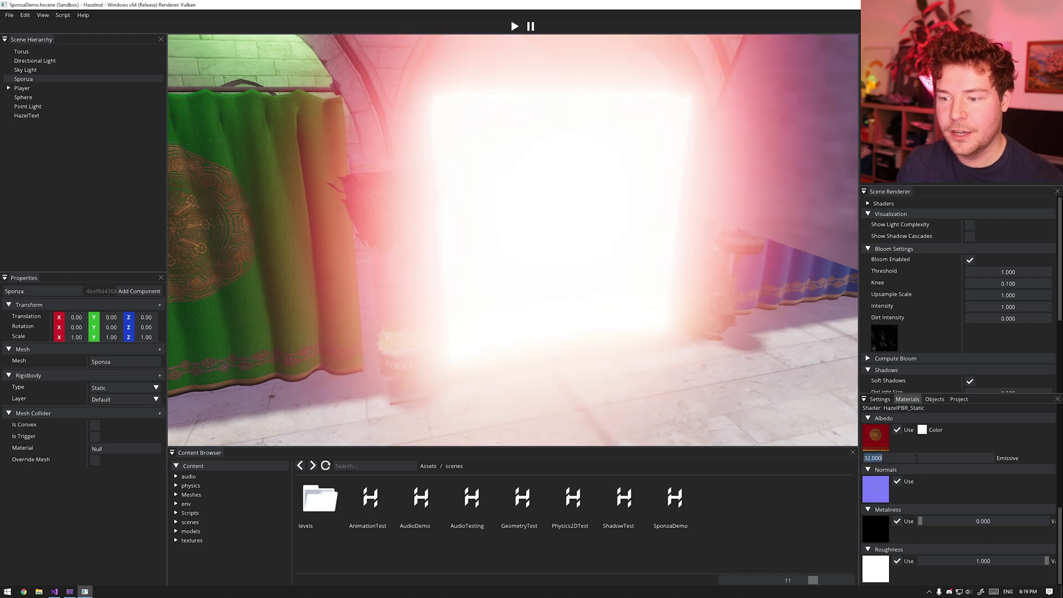
{"action": "type", "text": "0"}
{"action": "key", "text": "Return"}
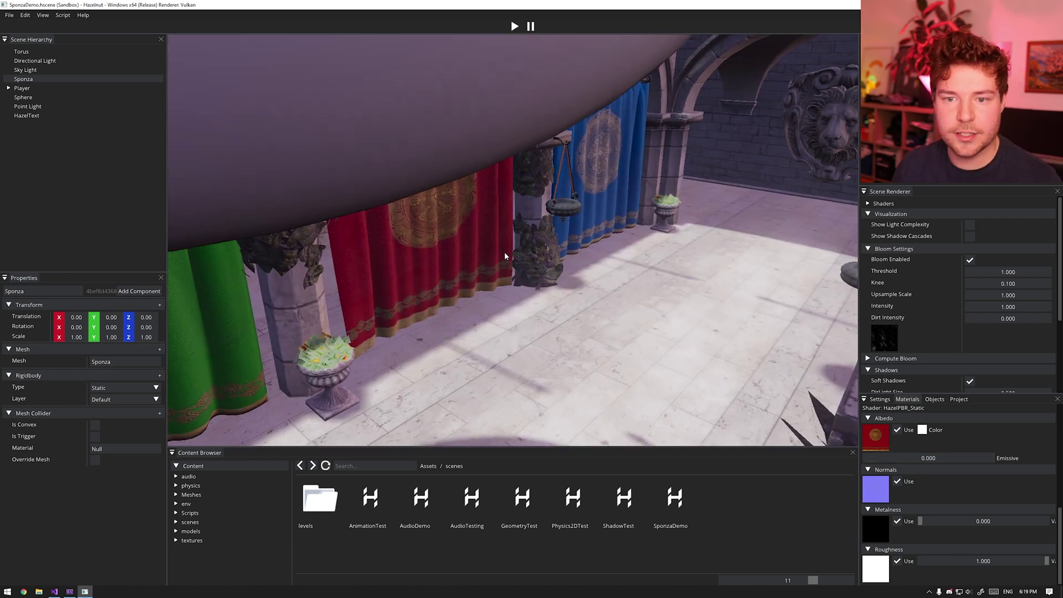
Step: Run the SponzaDemo scene to examine the bloom around the Hazel sign and torus, and stop it
{"action": "left_click_drag", "start_coordinate": [505, 257], "coordinate": [495, 22], "text": "alt"}
{"action": "left_click", "coordinate": [514, 26]}
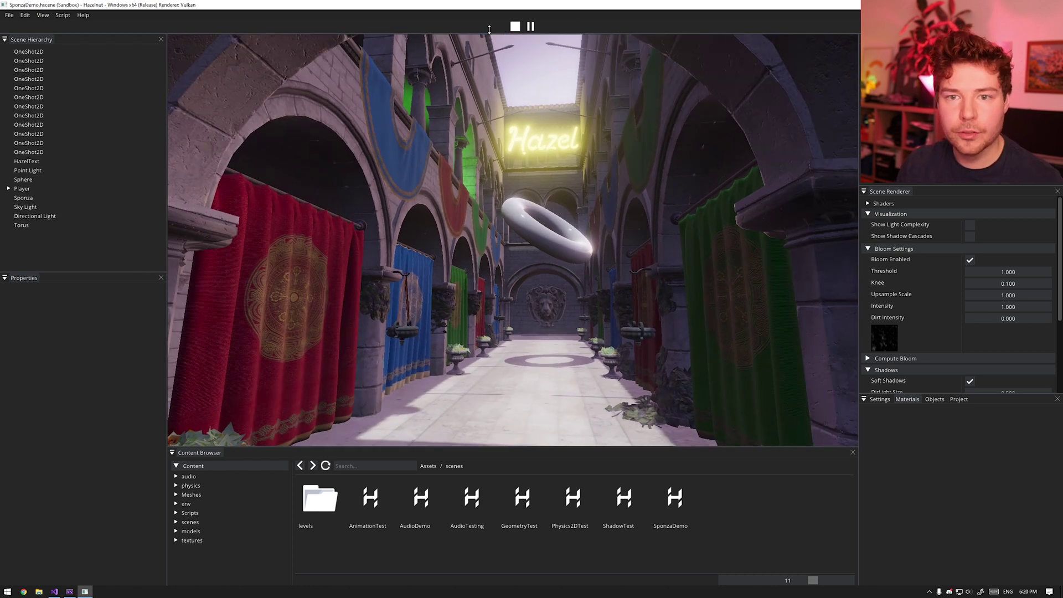
{"action": "left_click", "coordinate": [514, 26]}
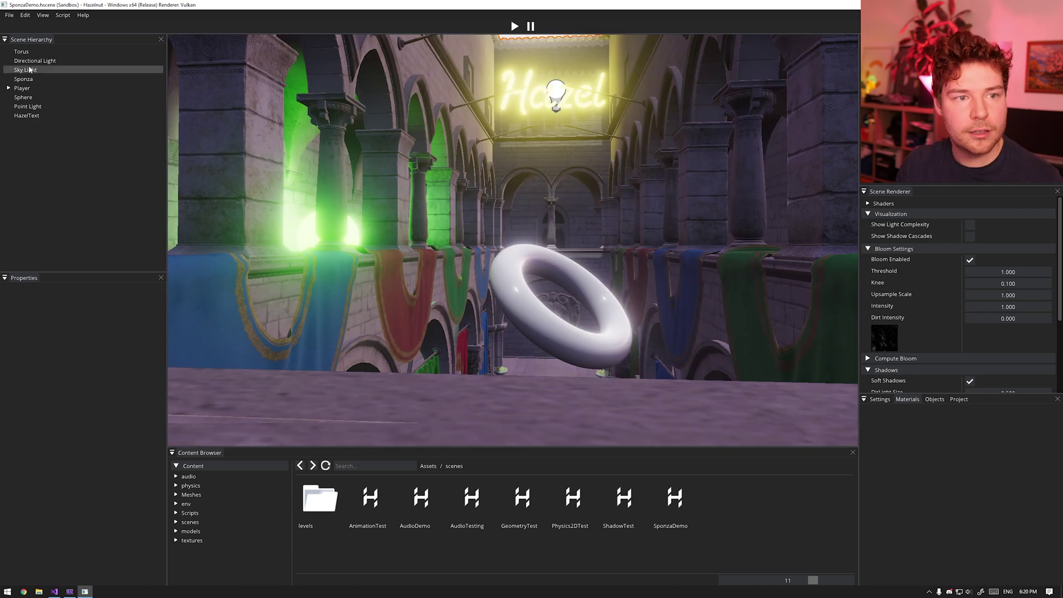
Step: Raise the Sky Light's intensity to about 1.29 and run the scene
{"action": "left_click", "coordinate": [29, 69]}
{"action": "left_click_drag", "start_coordinate": [147, 370], "coordinate": [167, 373]}
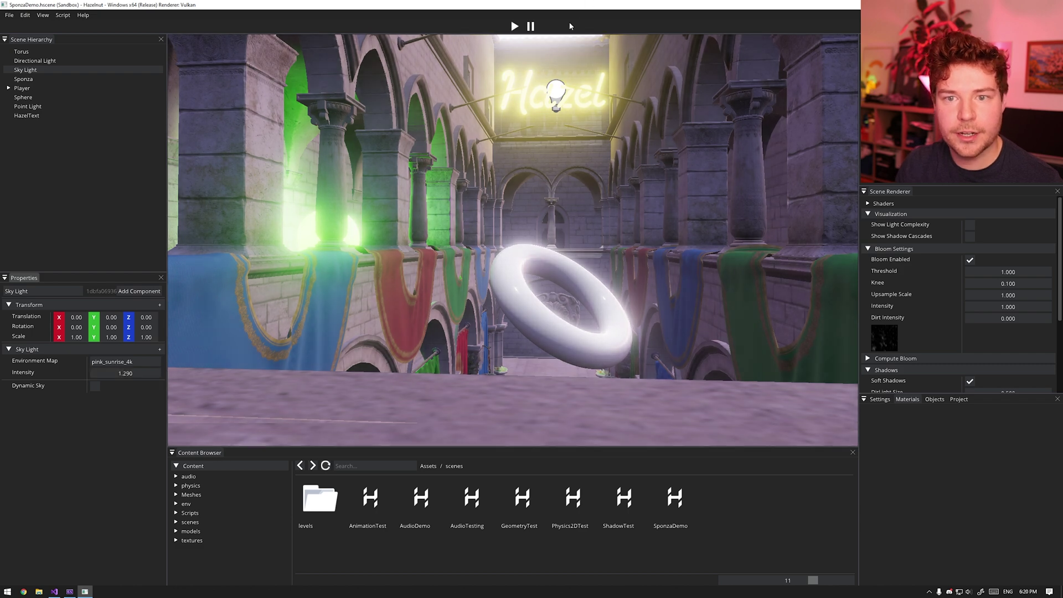
{"action": "left_click", "coordinate": [514, 26]}
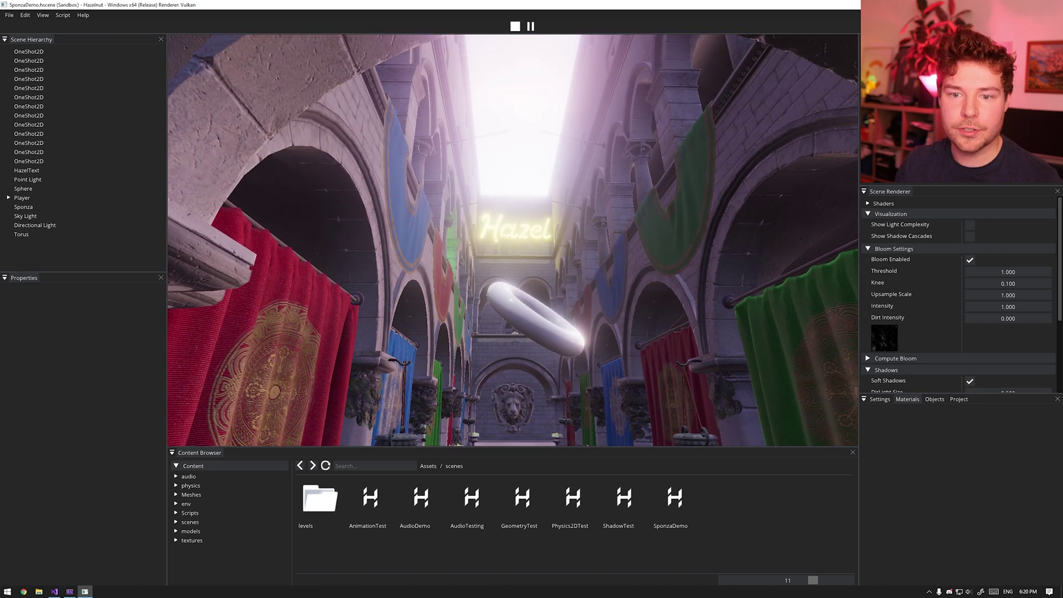
Step: Set the bloom Dirt Intensity to 2 while the scene is running
{"action": "double_click", "coordinate": [1007, 318]}
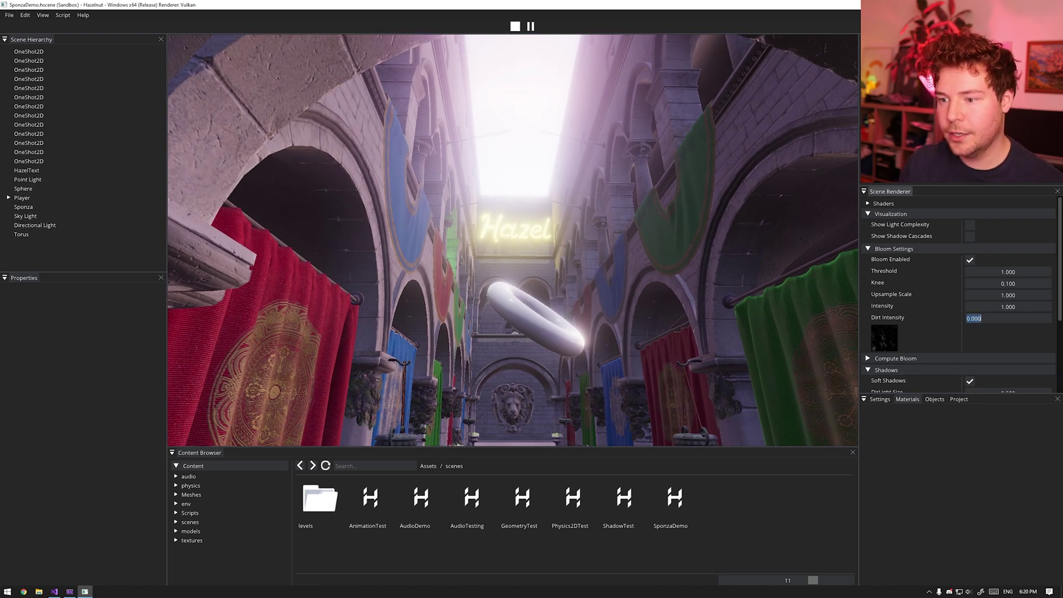
{"action": "type", "text": "2"}
{"action": "key", "text": "Return"}
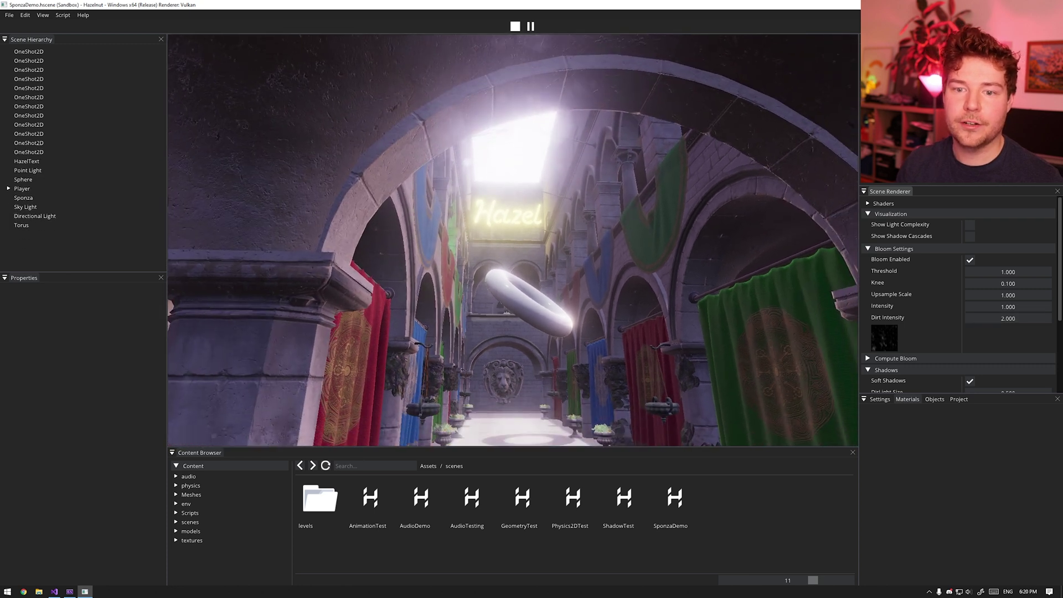